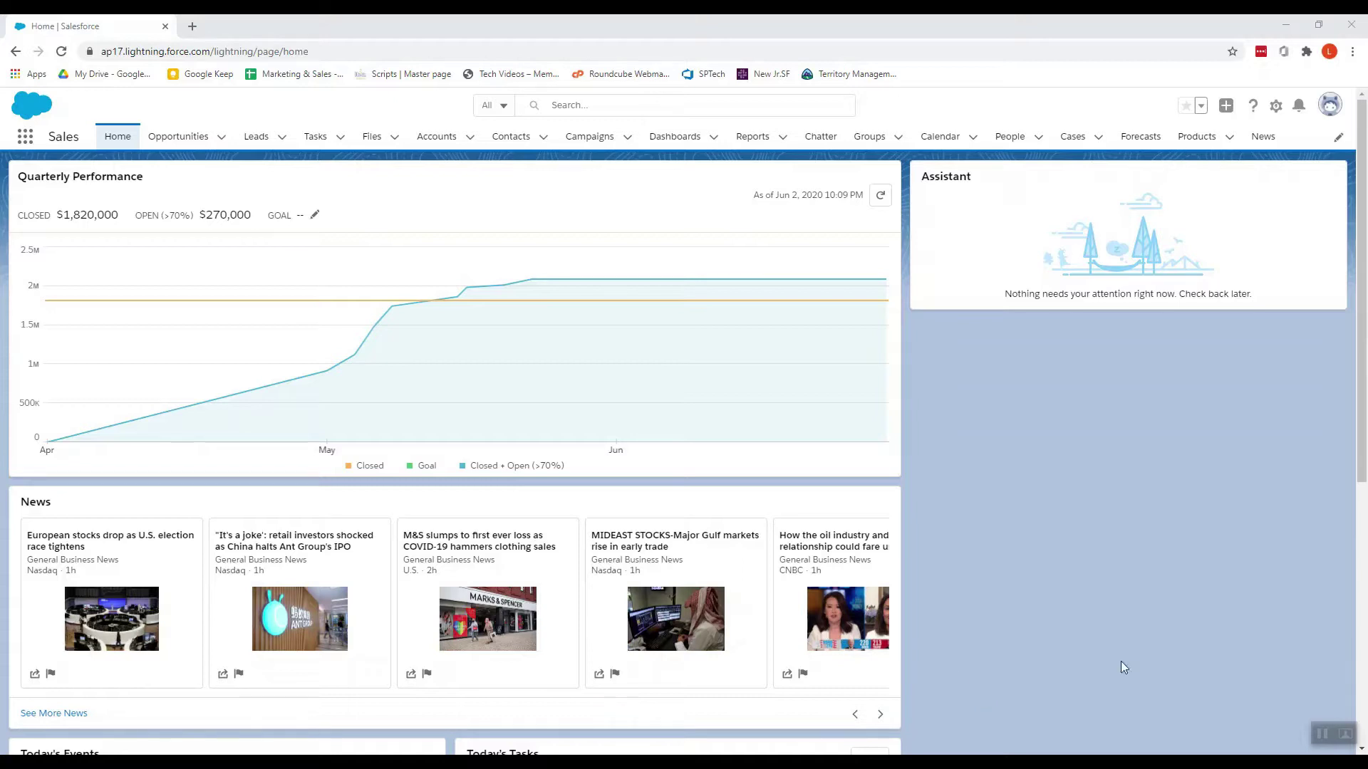
Open Setup in a new tab and enable Enterprise Territory Management from Territory Settings
{"action": "left_click", "coordinate": [1275, 106]}
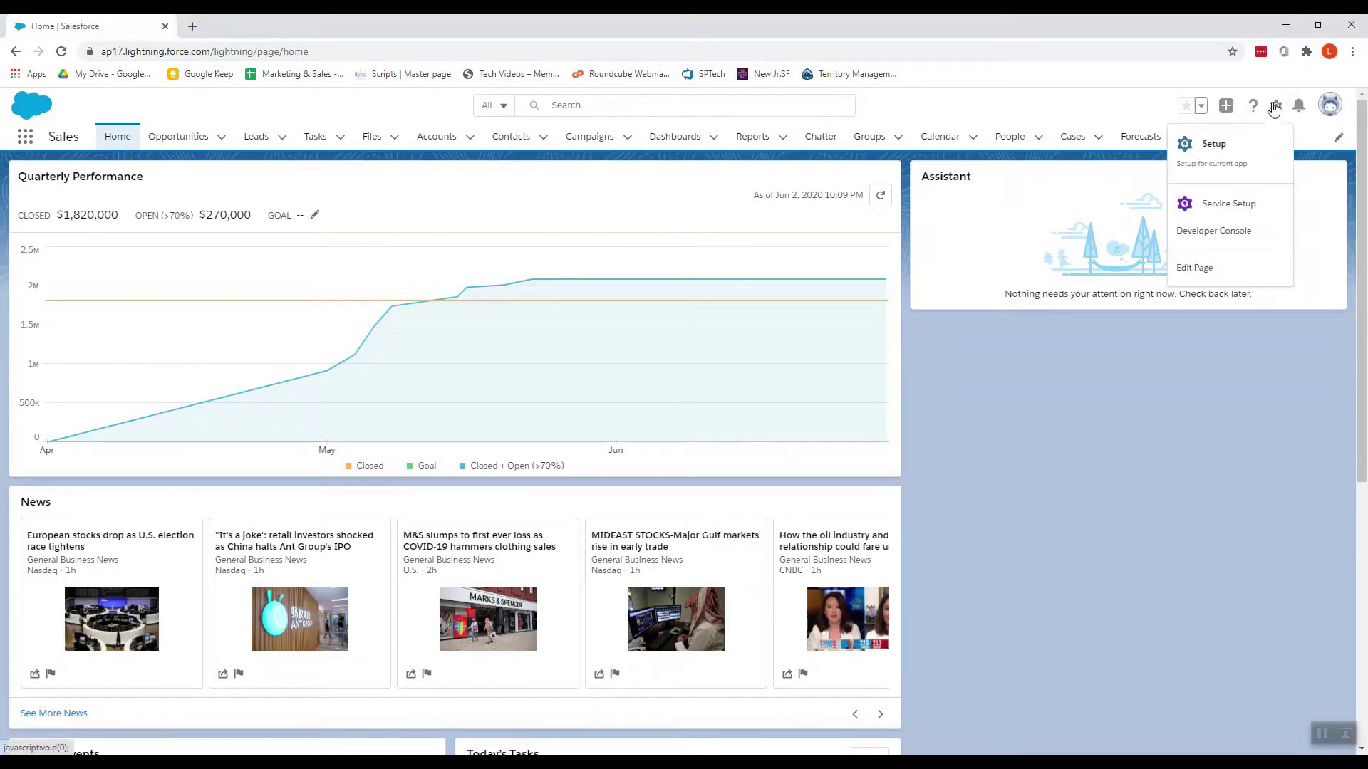
{"action": "left_click", "coordinate": [1206, 157]}
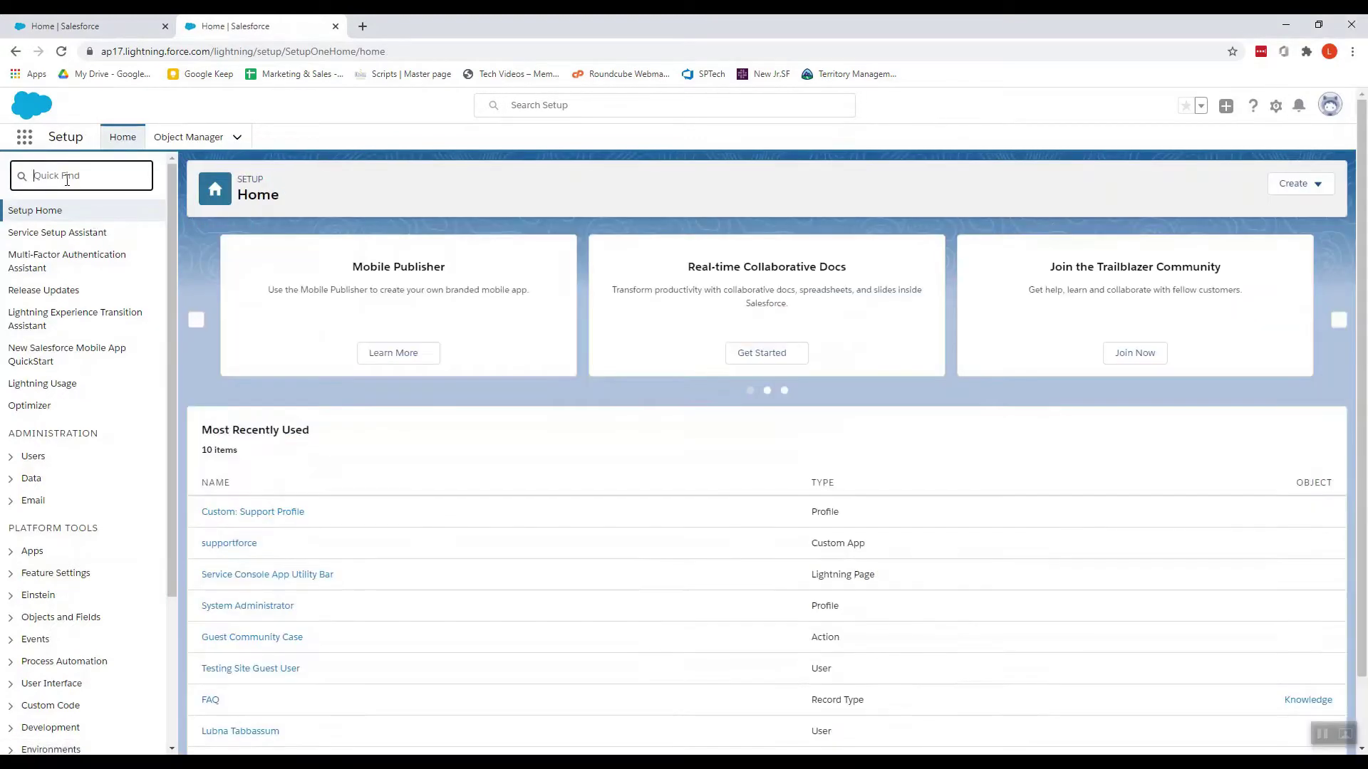
{"action": "type", "text": "terri"}
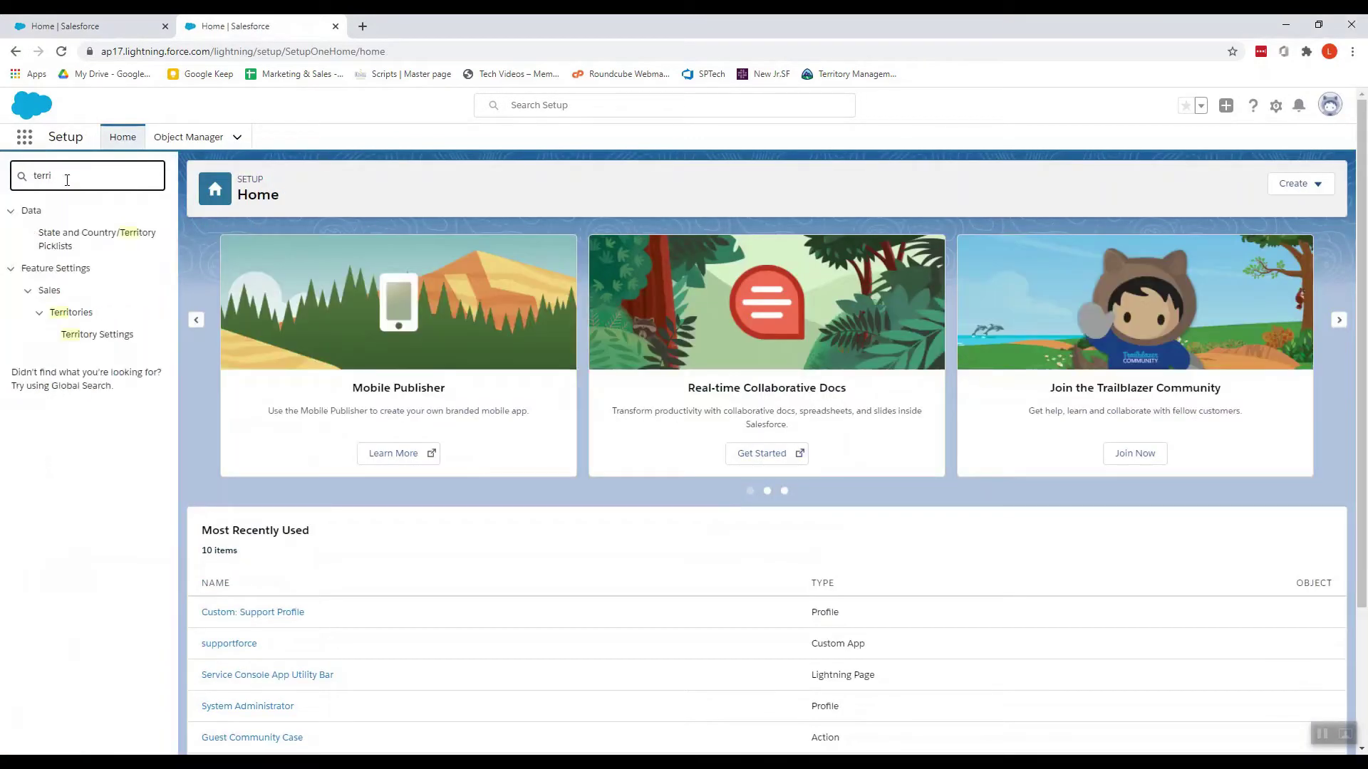
{"action": "left_click", "coordinate": [119, 336]}
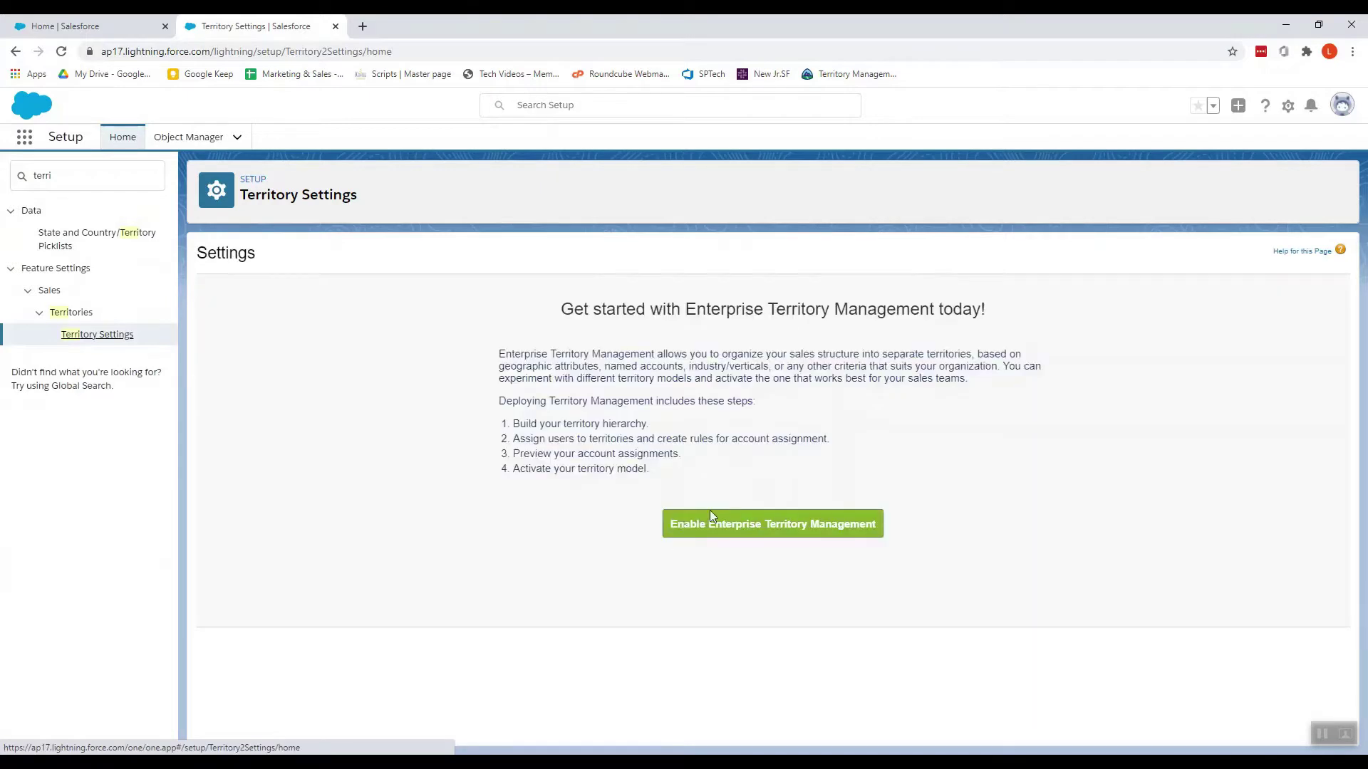
{"action": "left_click", "coordinate": [712, 527]}
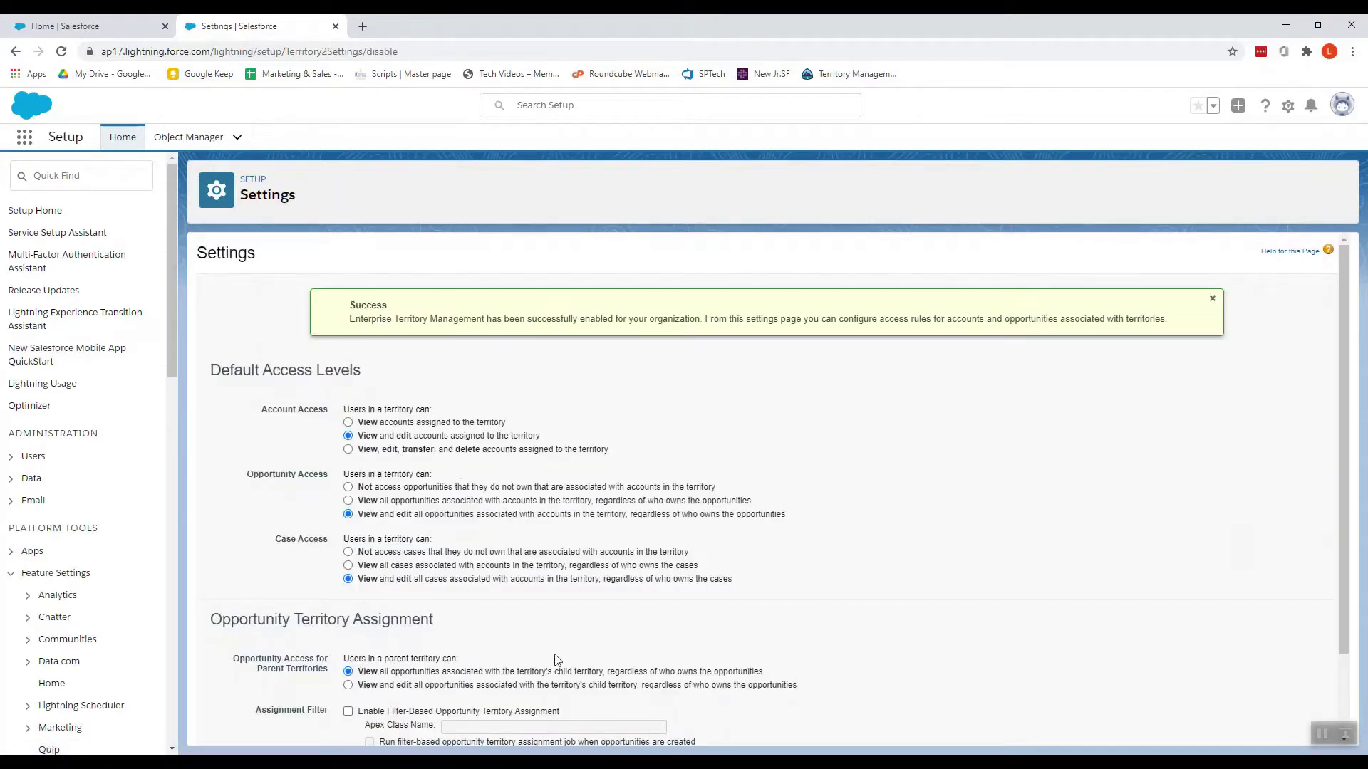
Save the territory settings, keeping the default view-and-edit access for accounts, opportunities and cases
{"action": "scroll", "coordinate": [555, 655], "scroll_direction": "down", "scroll_amount": 3}
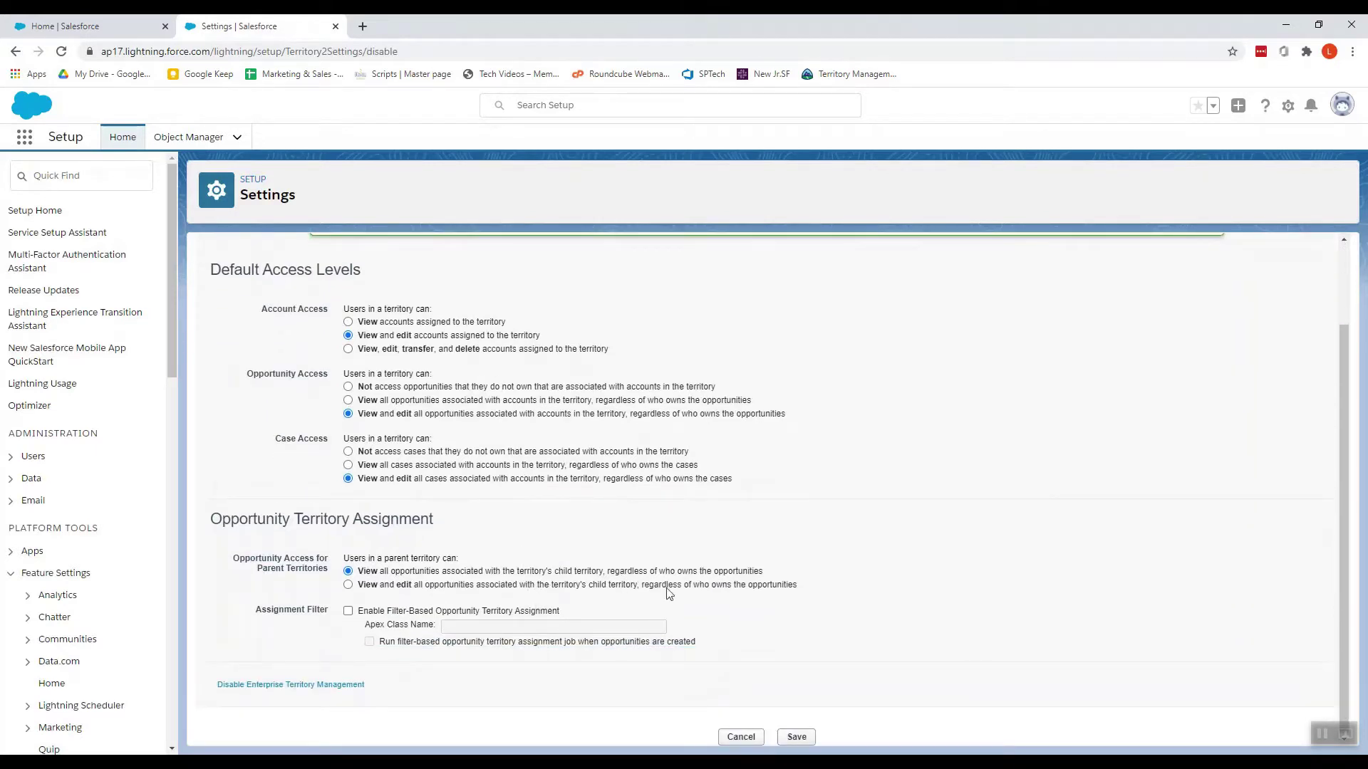
{"action": "left_click", "coordinate": [802, 740]}
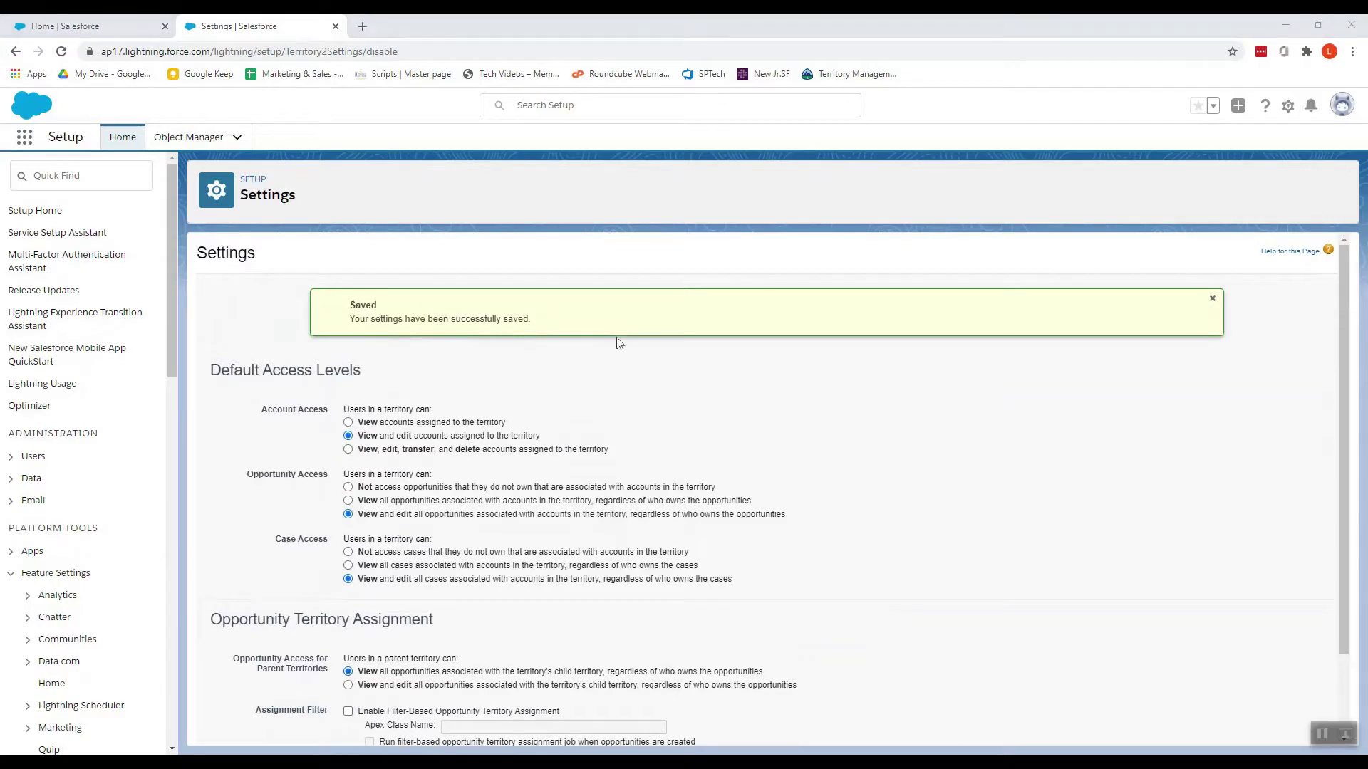
{"action": "left_click", "coordinate": [74, 174]}
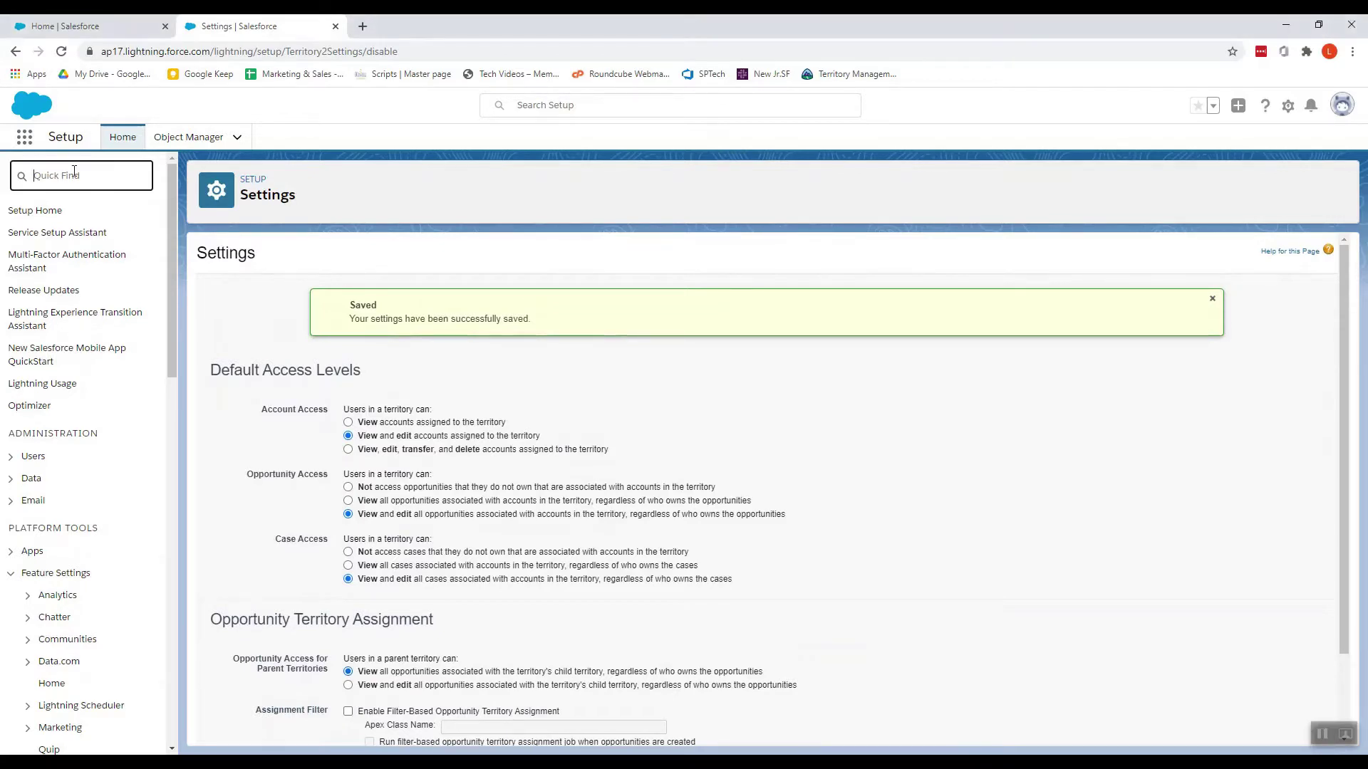
Find Territory Types with the Quick Find search 'type' and start a new territory type
{"action": "type", "text": "type"}
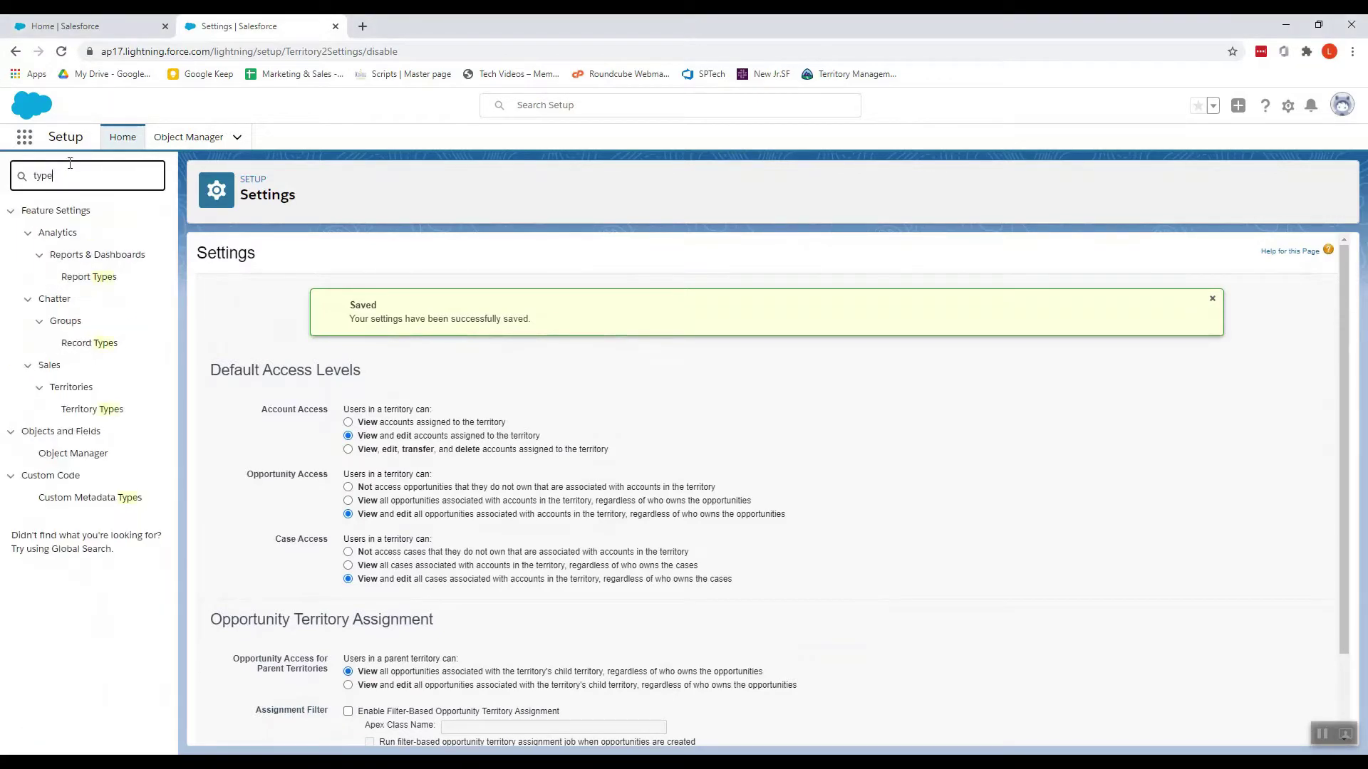
{"action": "left_click", "coordinate": [103, 412]}
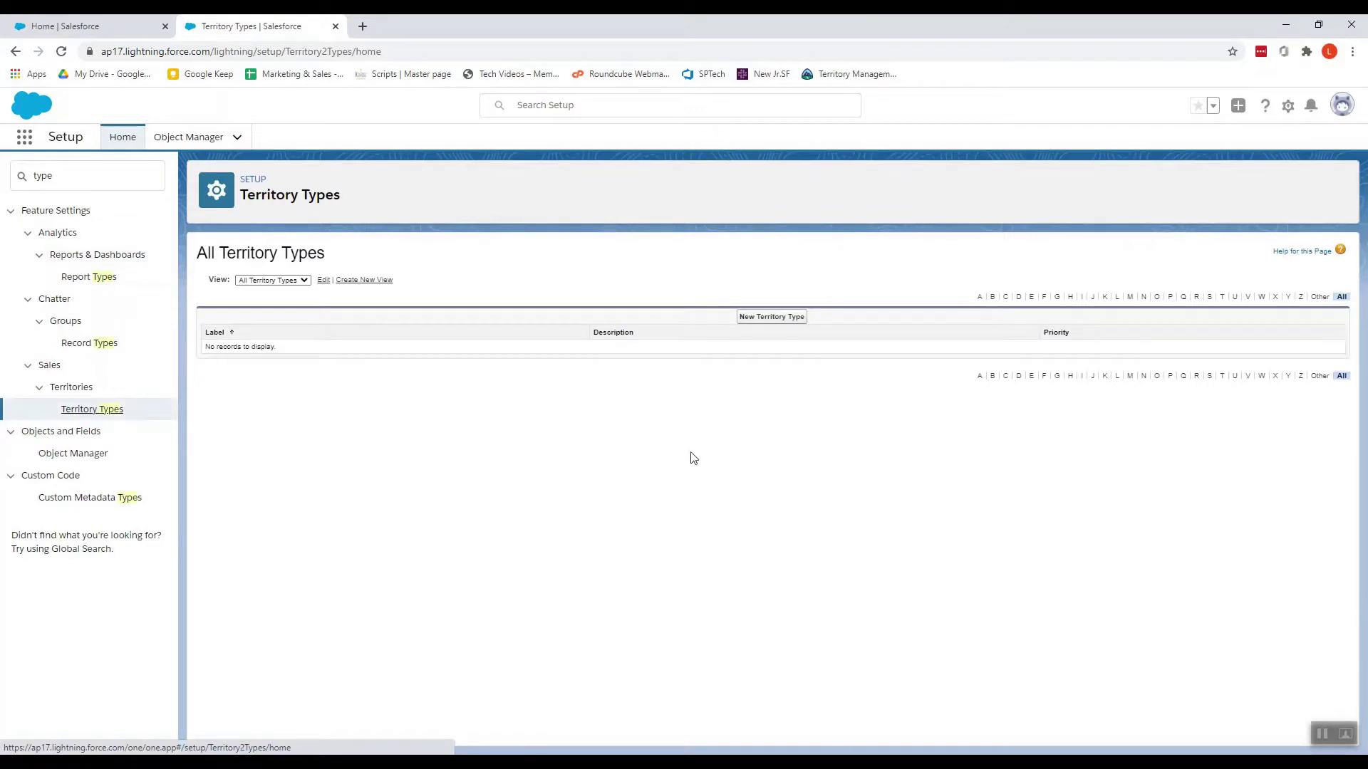
{"action": "left_click", "coordinate": [775, 318]}
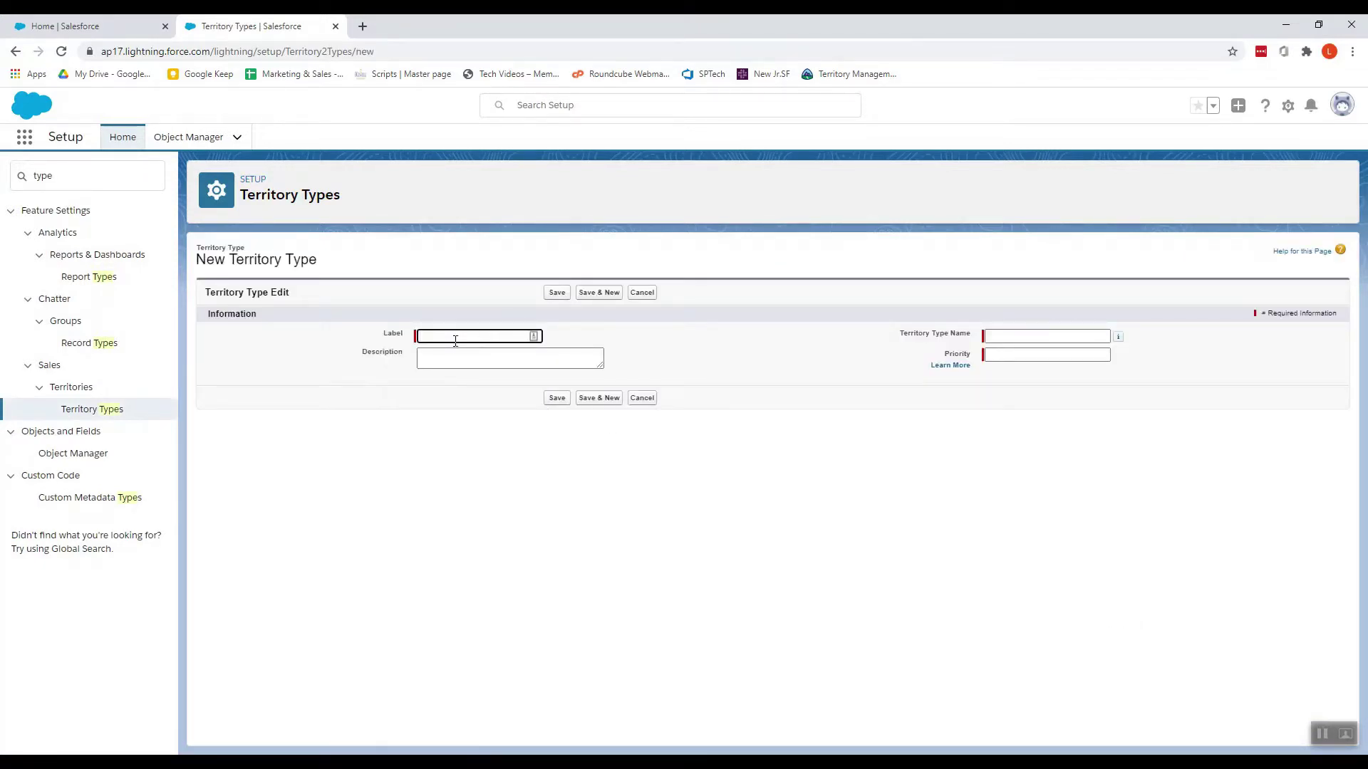
Create territory type 'Manage Accounts', described 'Lets you manage Accounts', with priority 100
{"action": "type", "text": "Manage Accounts"}
{"action": "left_click", "coordinate": [480, 354]}
{"action": "type", "text": "Lets"}
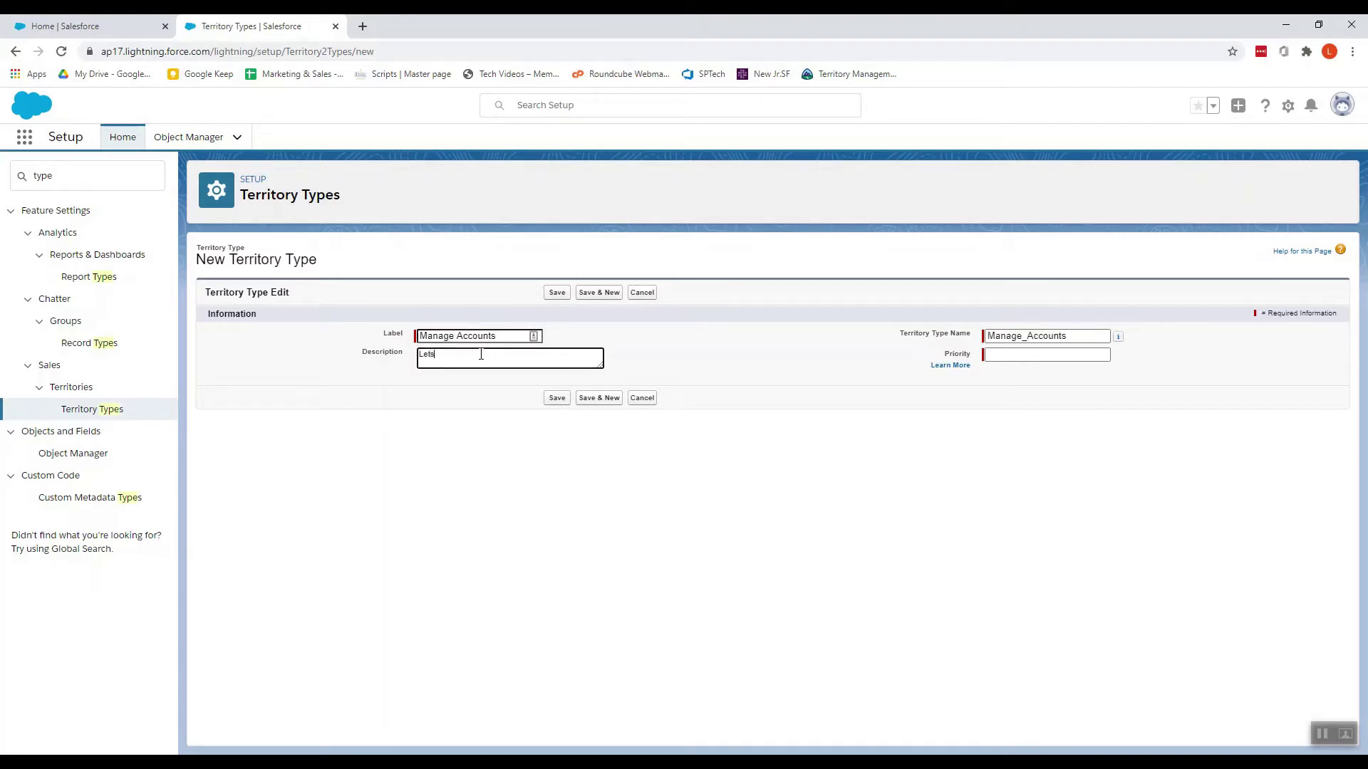
{"action": "type", "text": " you manage Accounts"}
{"action": "left_click", "coordinate": [556, 398]}
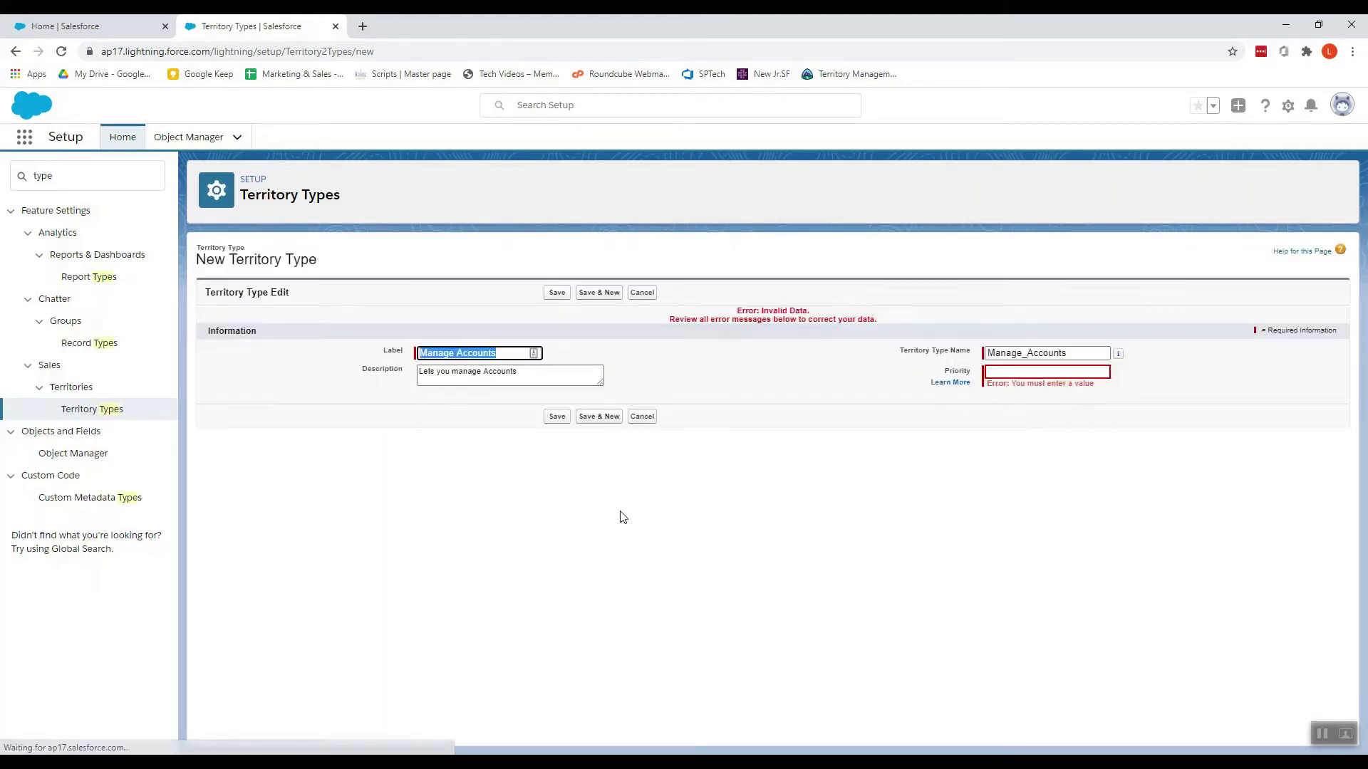
{"action": "left_click", "coordinate": [998, 376]}
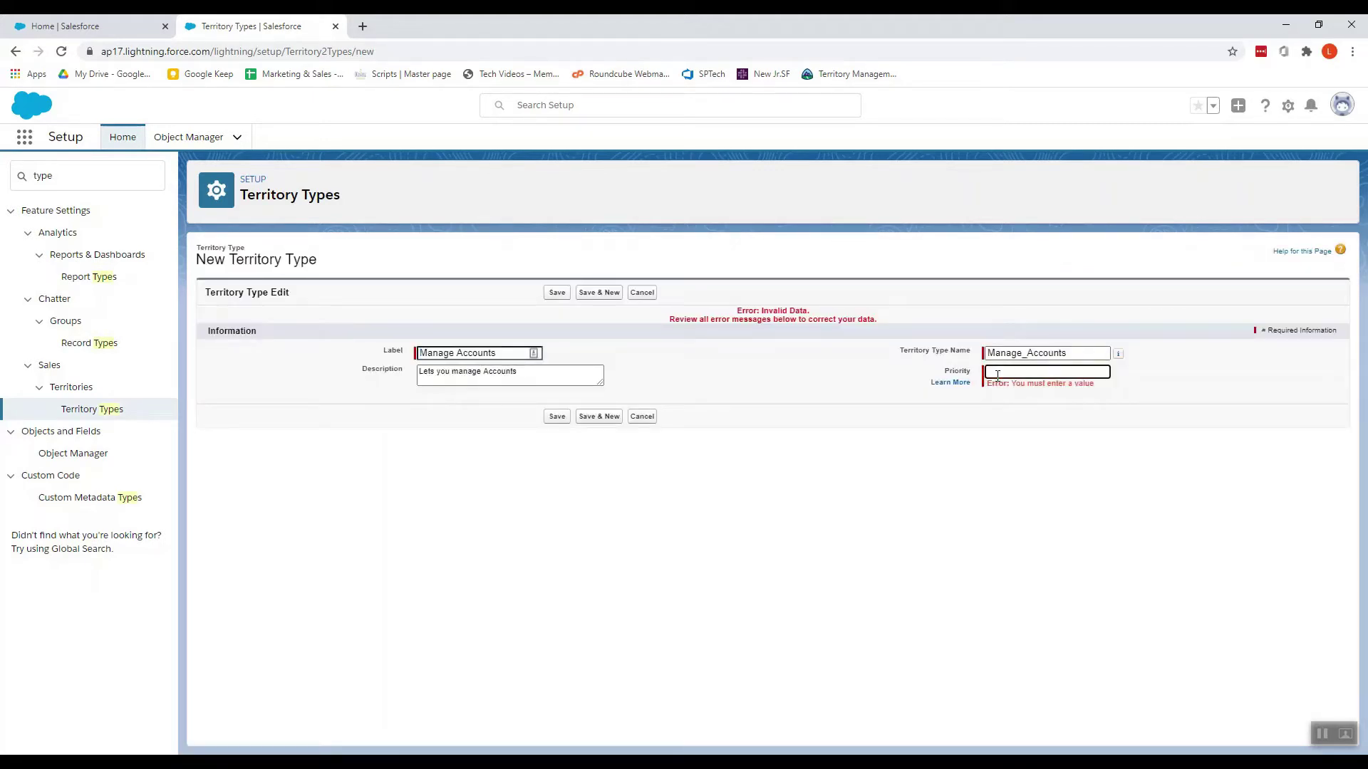
{"action": "type", "text": "100"}
{"action": "left_click", "coordinate": [557, 418]}
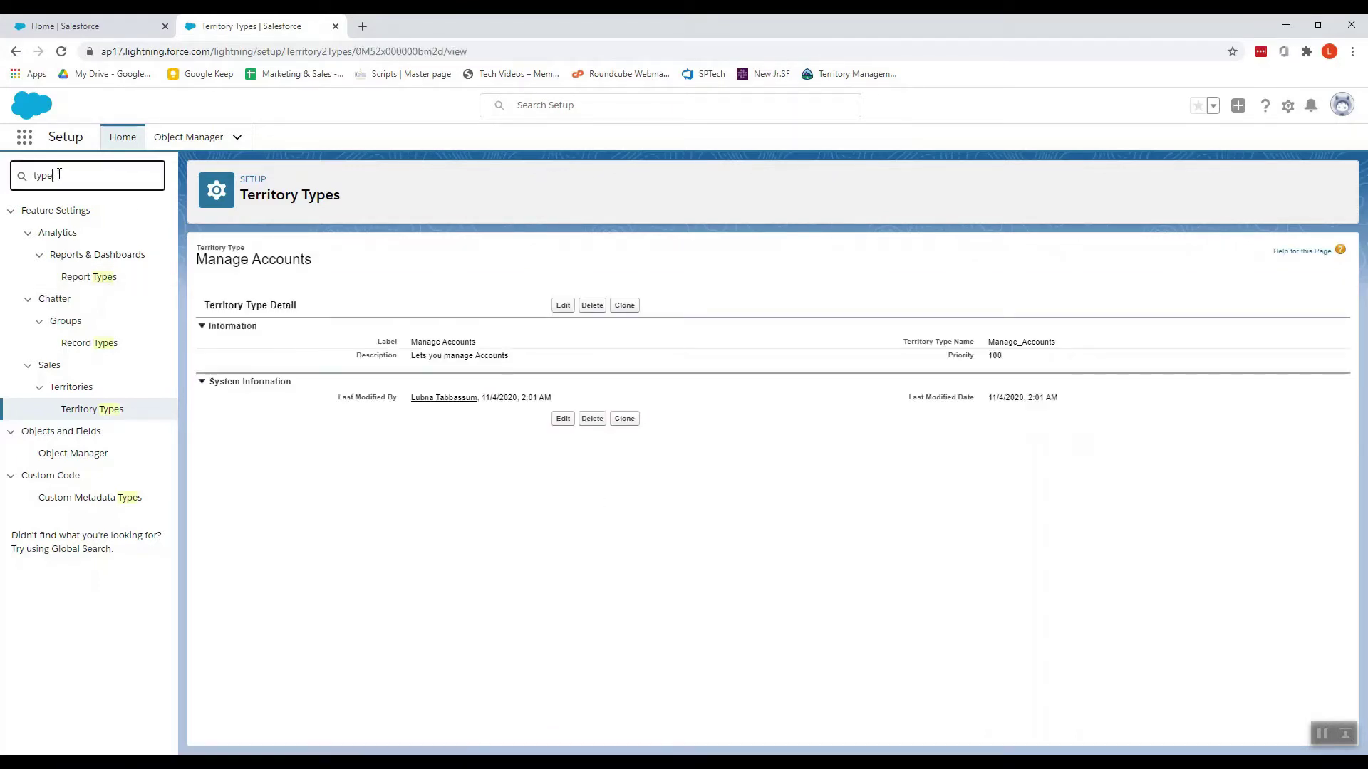
{"action": "key", "text": "BackSpace"}
{"action": "key", "text": "BackSpace"}
{"action": "key", "text": "BackSpace"}
{"action": "key", "text": "BackSpace"}
Create territory model 'South' with the description 'Southern Area'
{"action": "type", "text": "model"}
{"action": "left_click", "coordinate": [100, 280]}
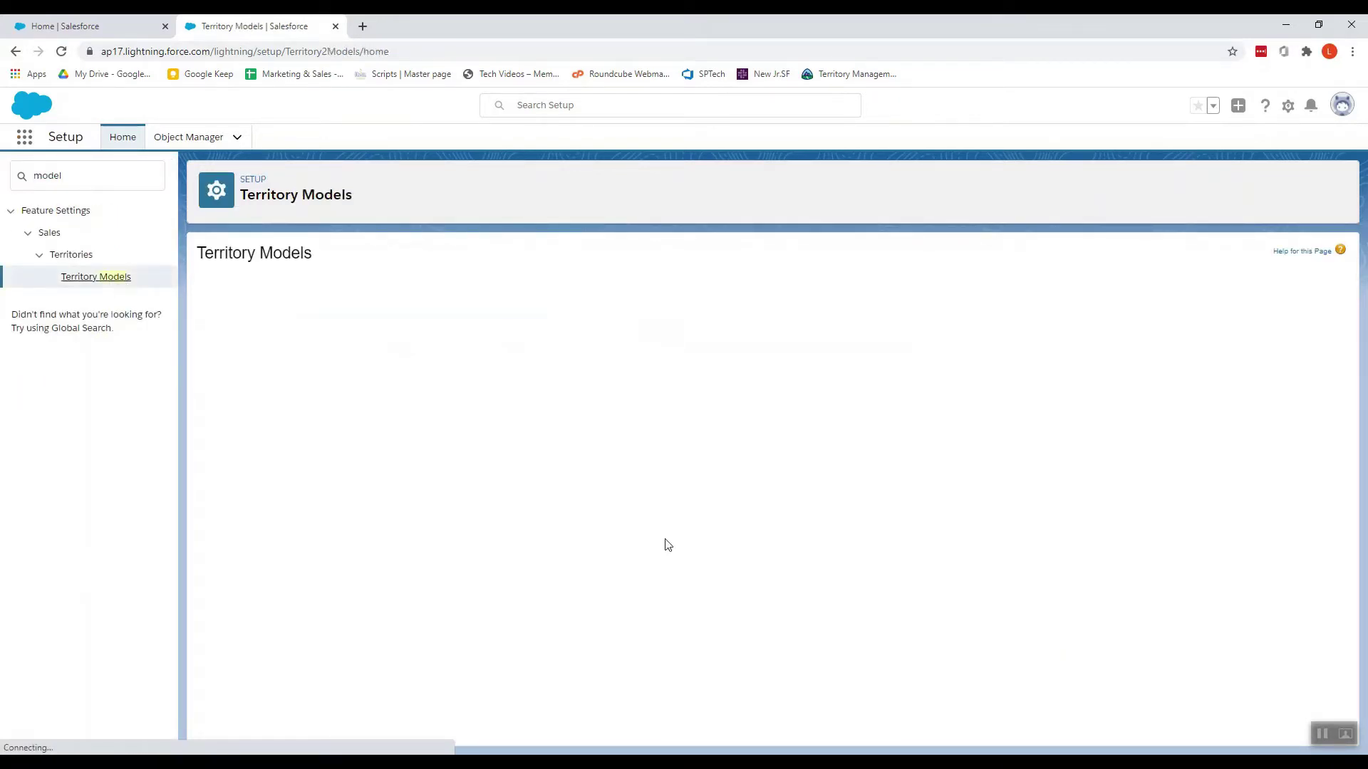
{"action": "left_click", "coordinate": [773, 318]}
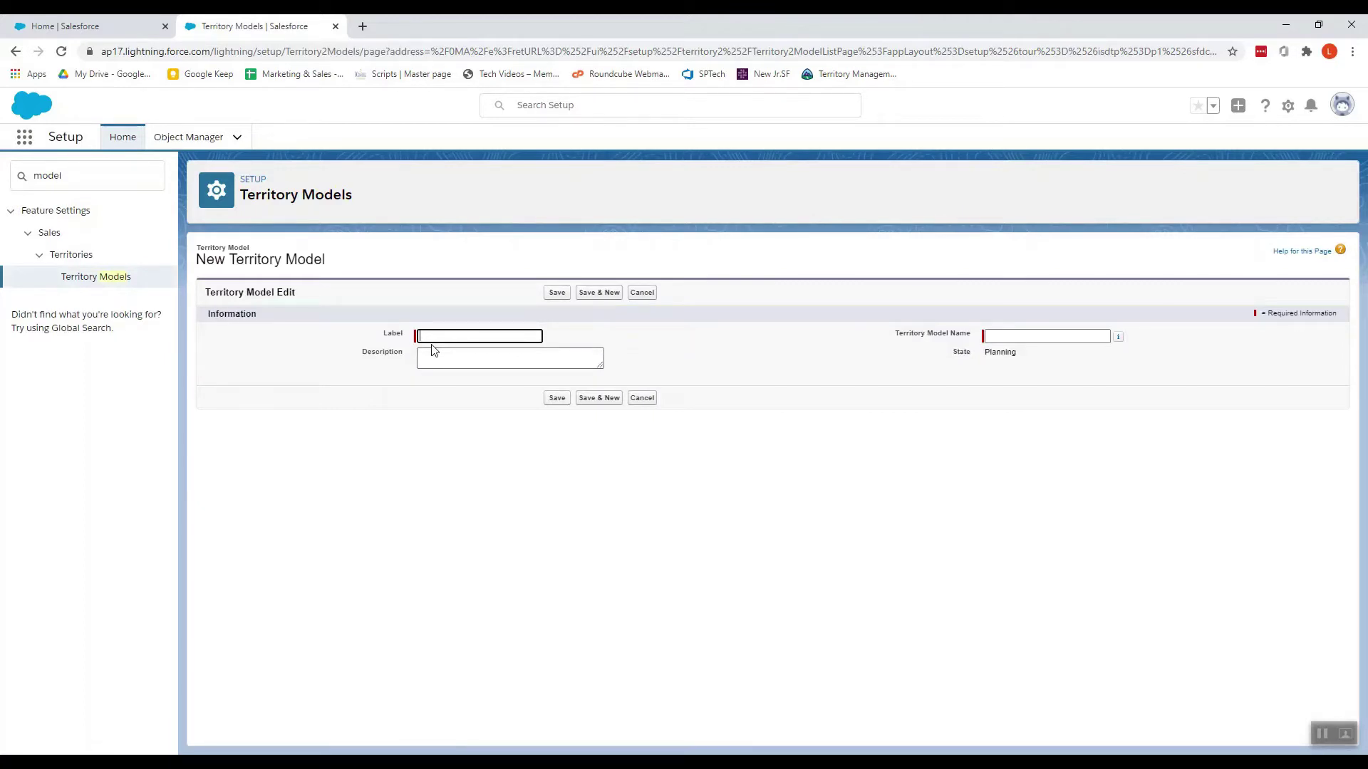
{"action": "type", "text": "South"}
{"action": "left_click", "coordinate": [445, 360]}
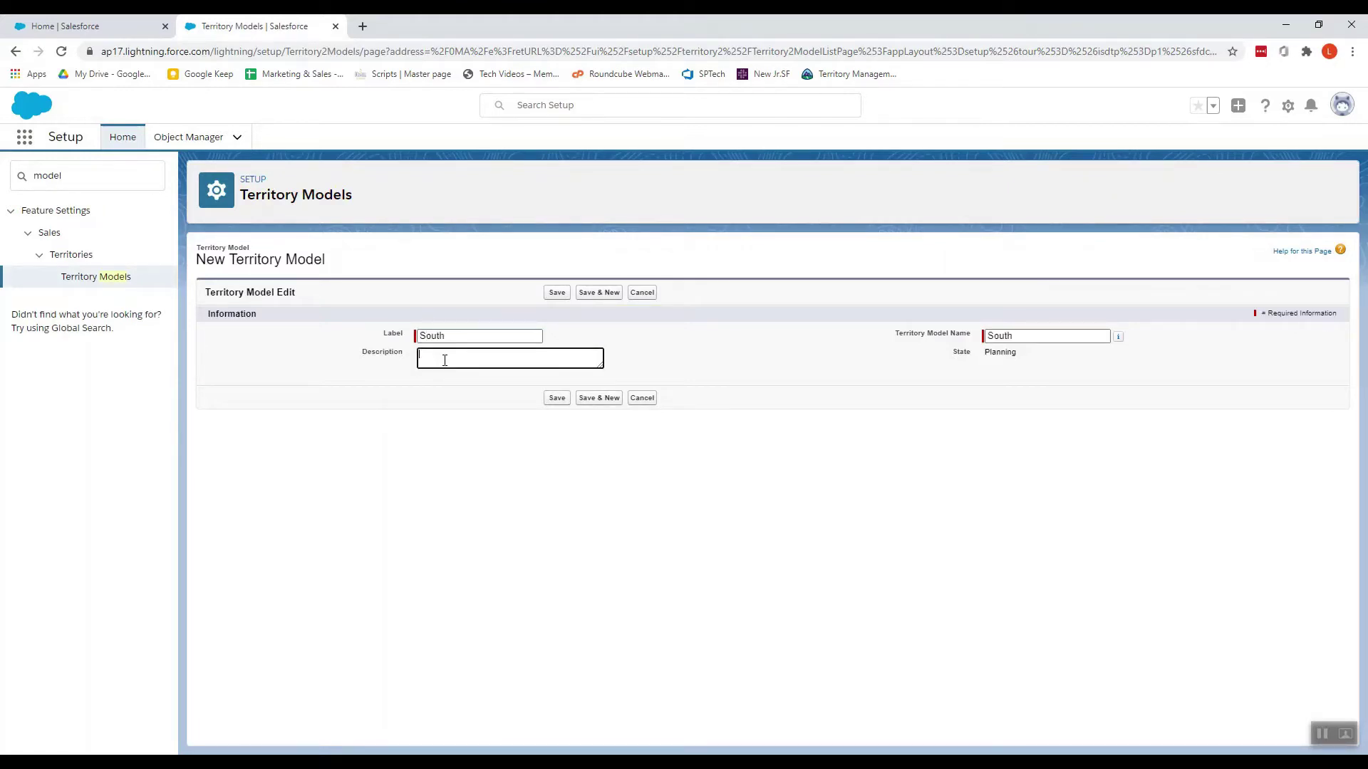
{"action": "type", "text": "Sothern A"}
{"action": "type", "text": "u"}
{"action": "left_click", "coordinate": [558, 398]}
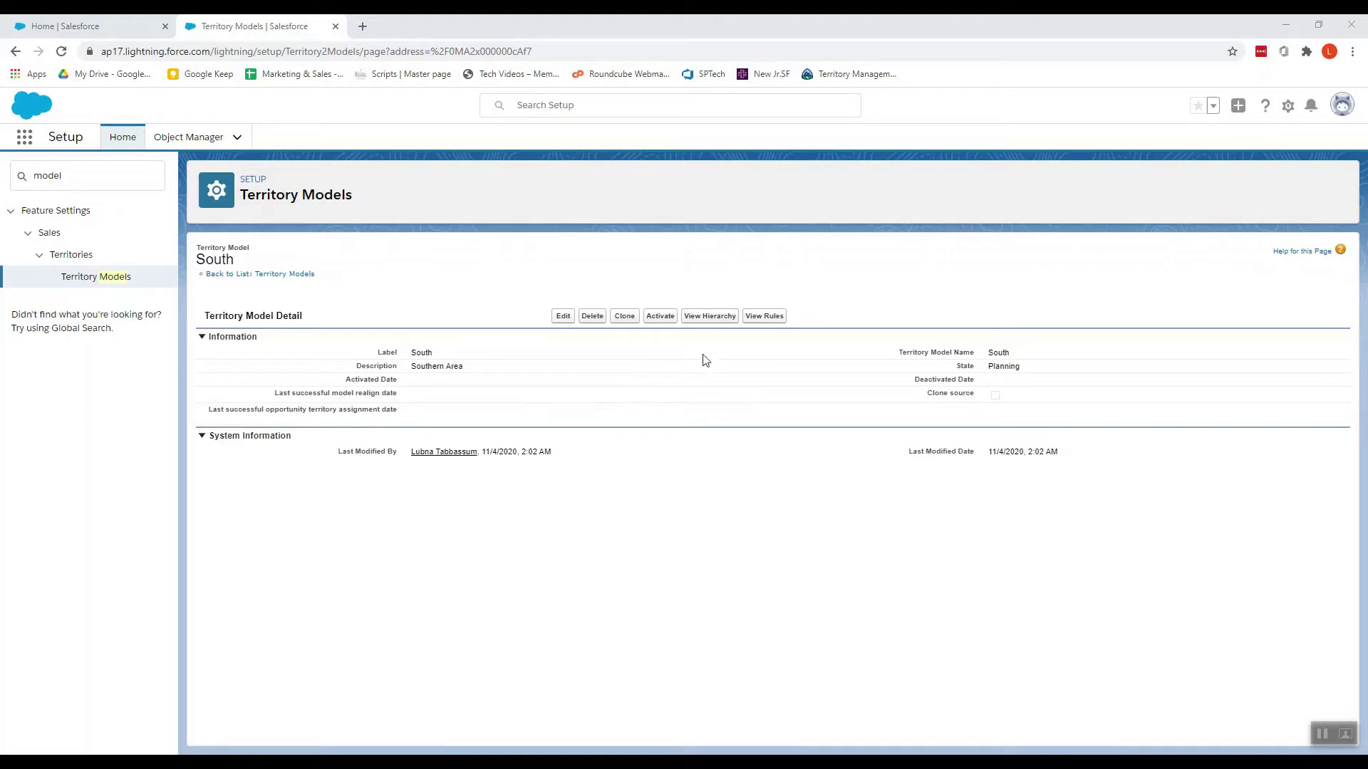
Display the territory hierarchy for the South model
{"action": "left_click", "coordinate": [709, 315]}
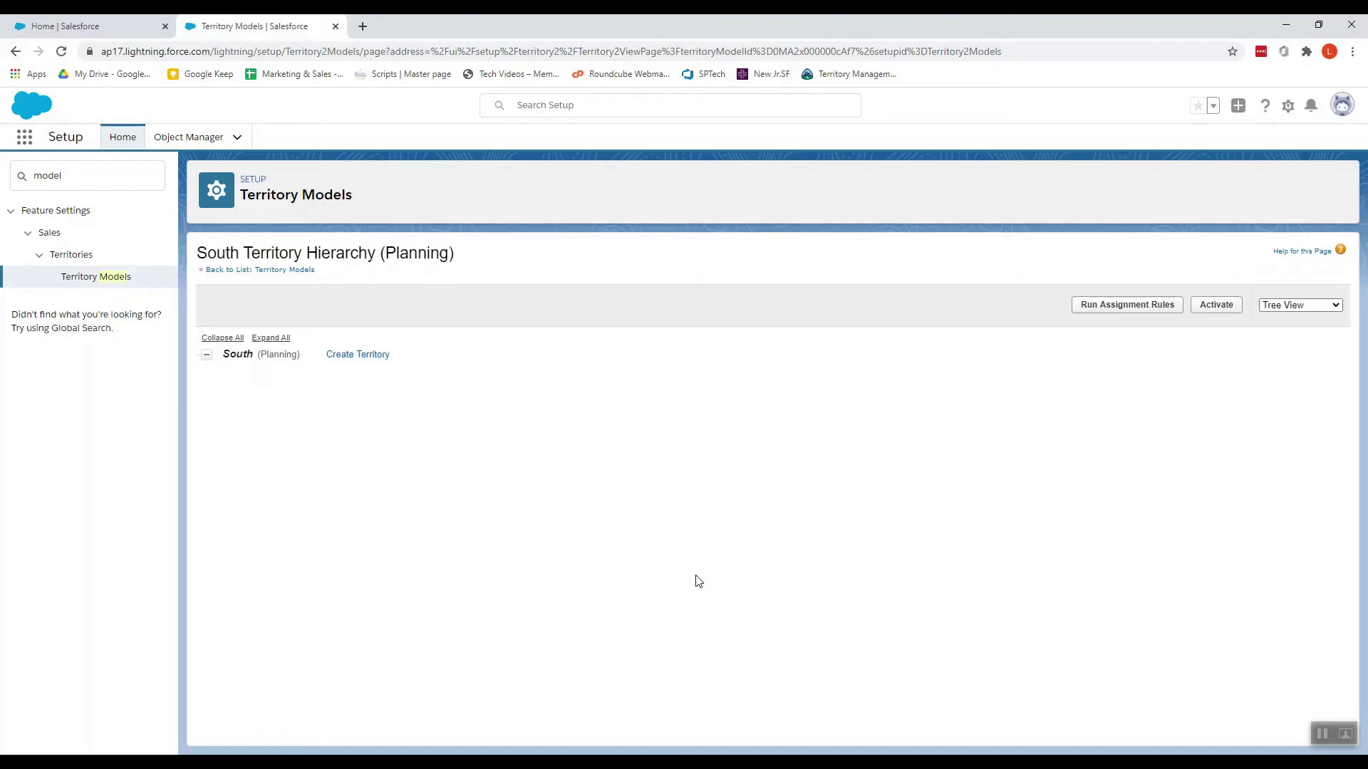
Add territory 'Tennesse' under South with type Manage Accounts and description 'Under the State'
{"action": "left_click", "coordinate": [364, 356]}
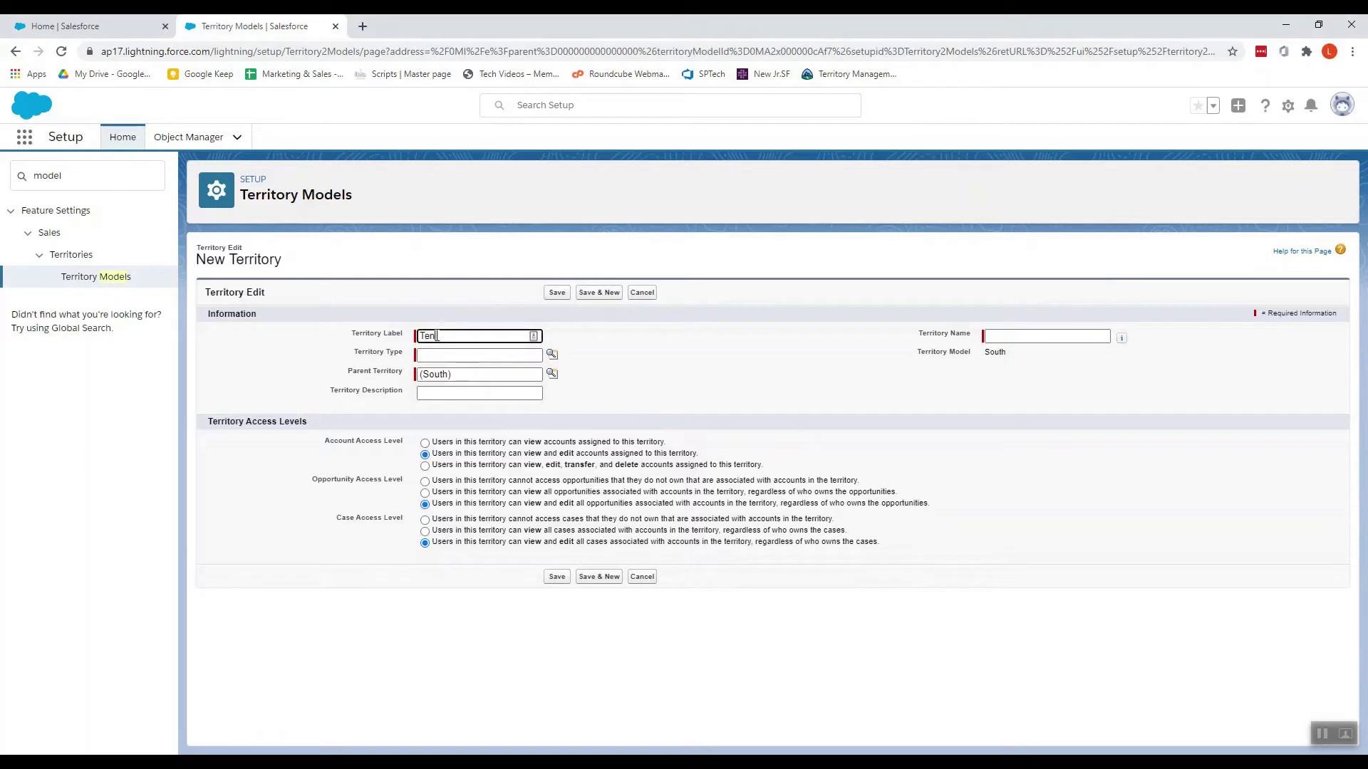
{"action": "type", "text": "Tennesse"}
{"action": "left_click", "coordinate": [552, 354]}
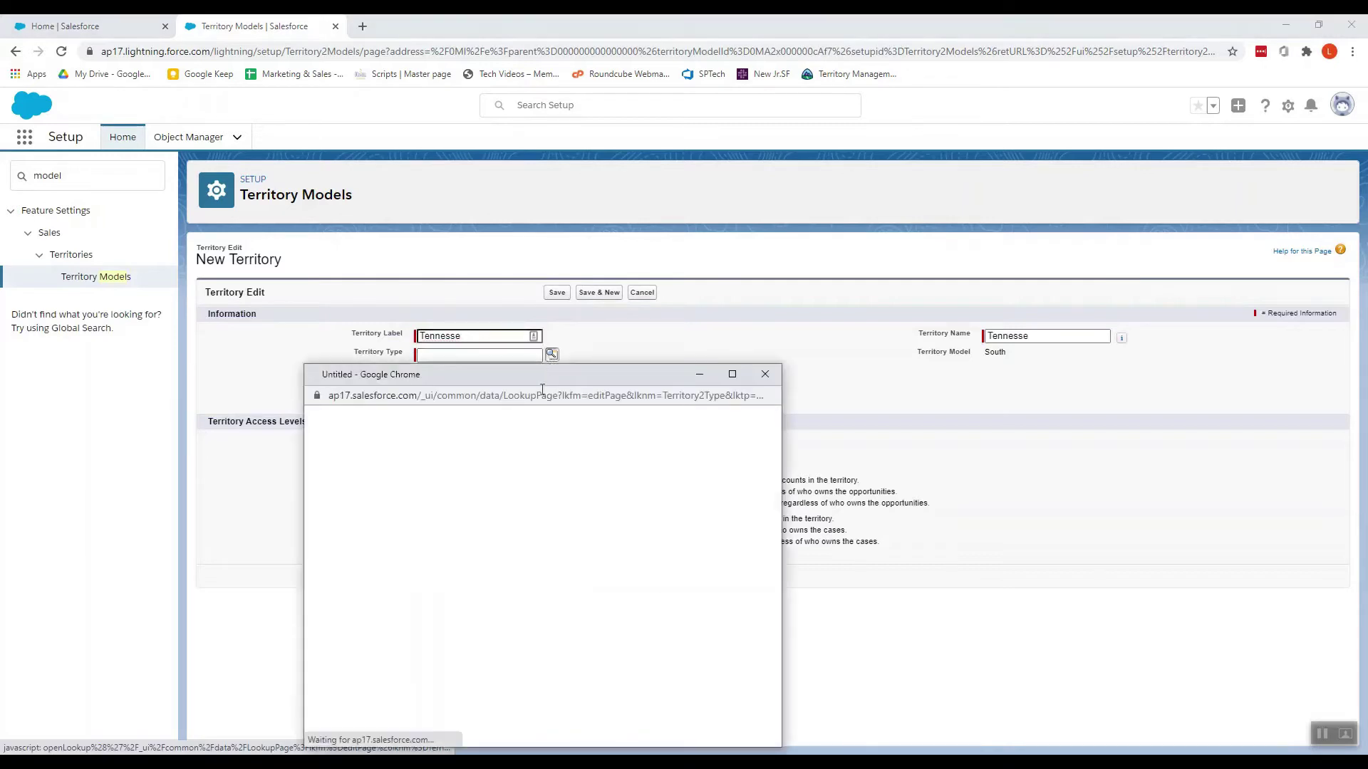
{"action": "left_click", "coordinate": [354, 553]}
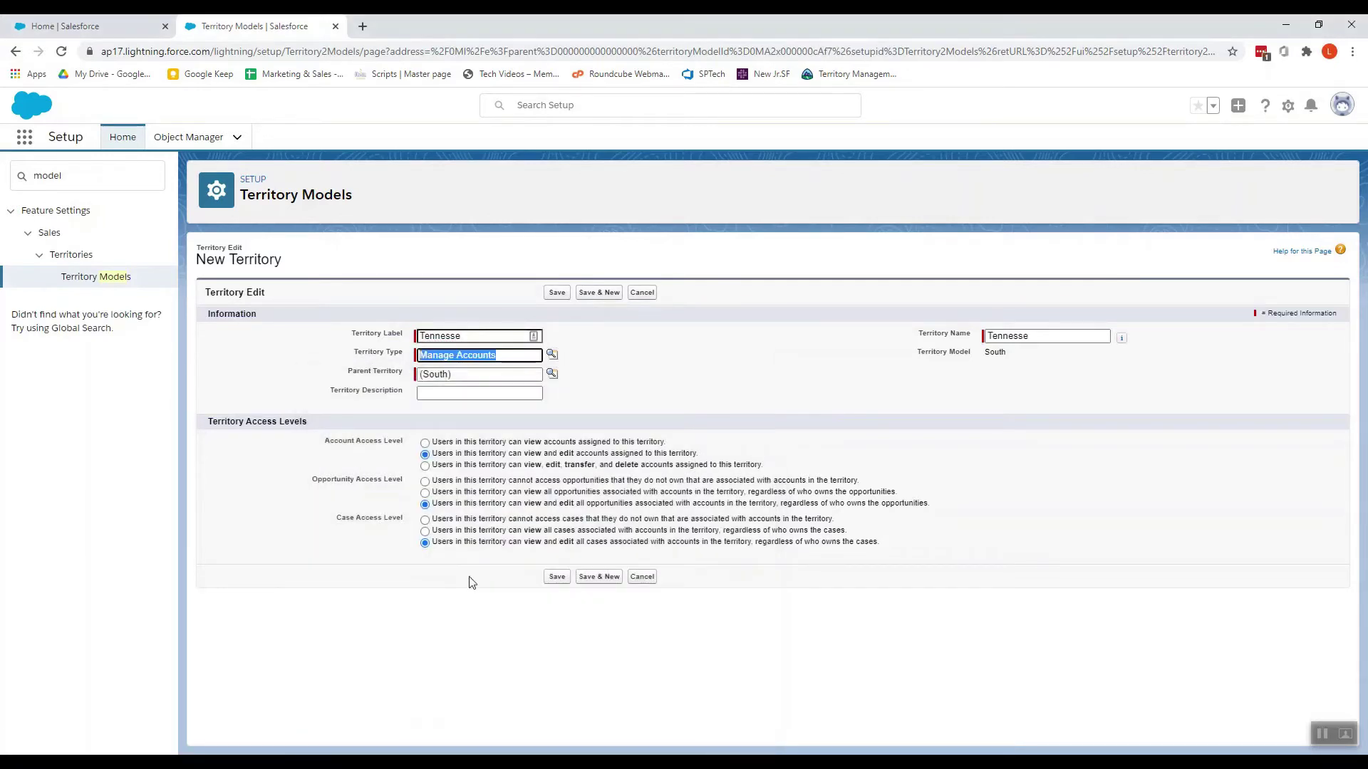
{"action": "left_click", "coordinate": [476, 394]}
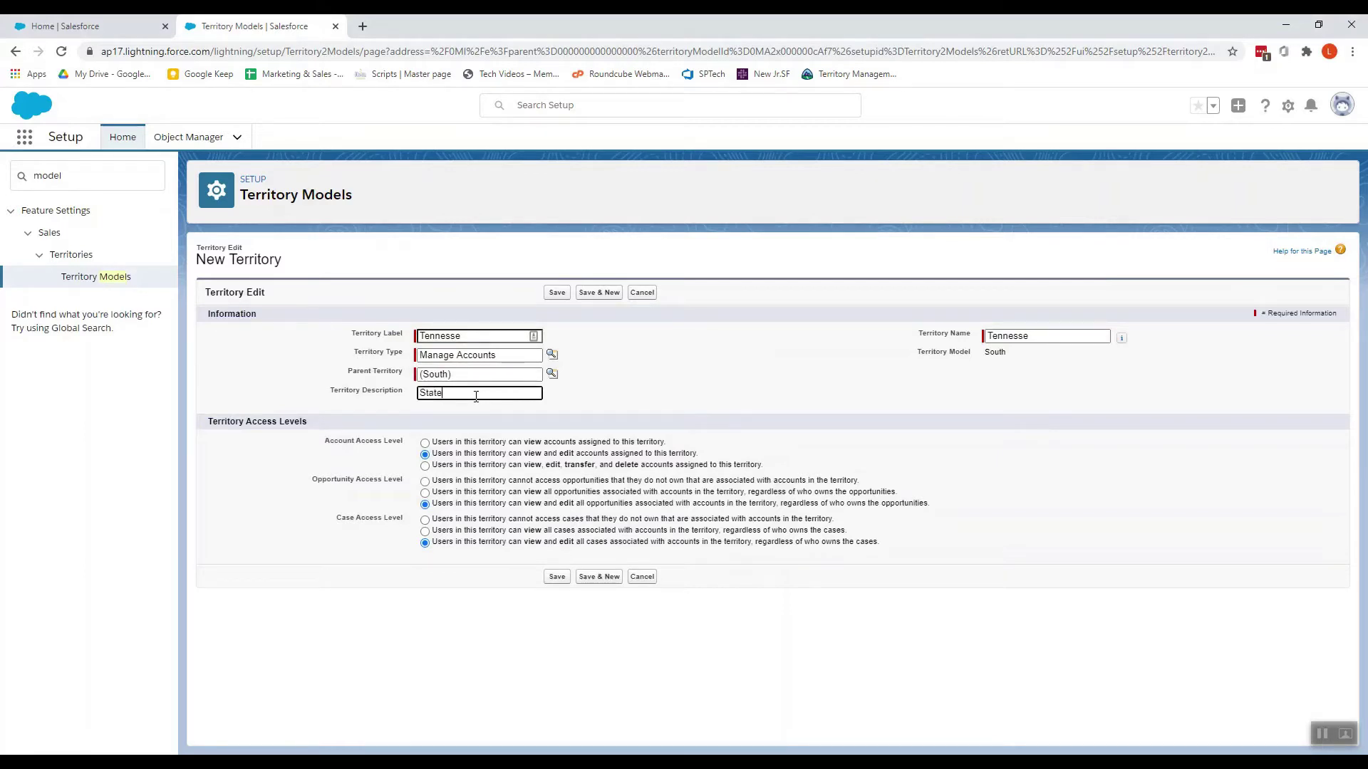
{"action": "type", "text": "Under the St"}
{"action": "left_click", "coordinate": [590, 578]}
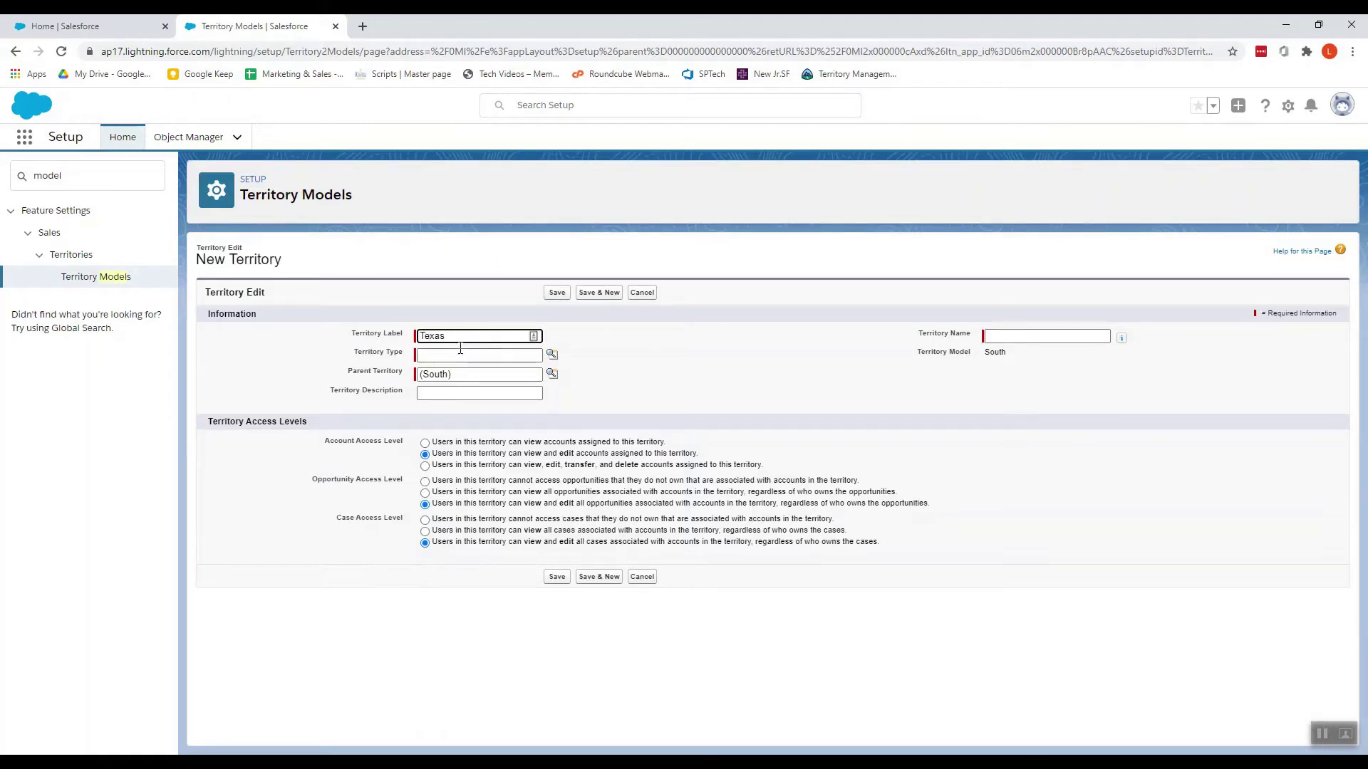
Save the Texas territory with type Manage Accounts and description 'States Under'
{"action": "left_click", "coordinate": [552, 354]}
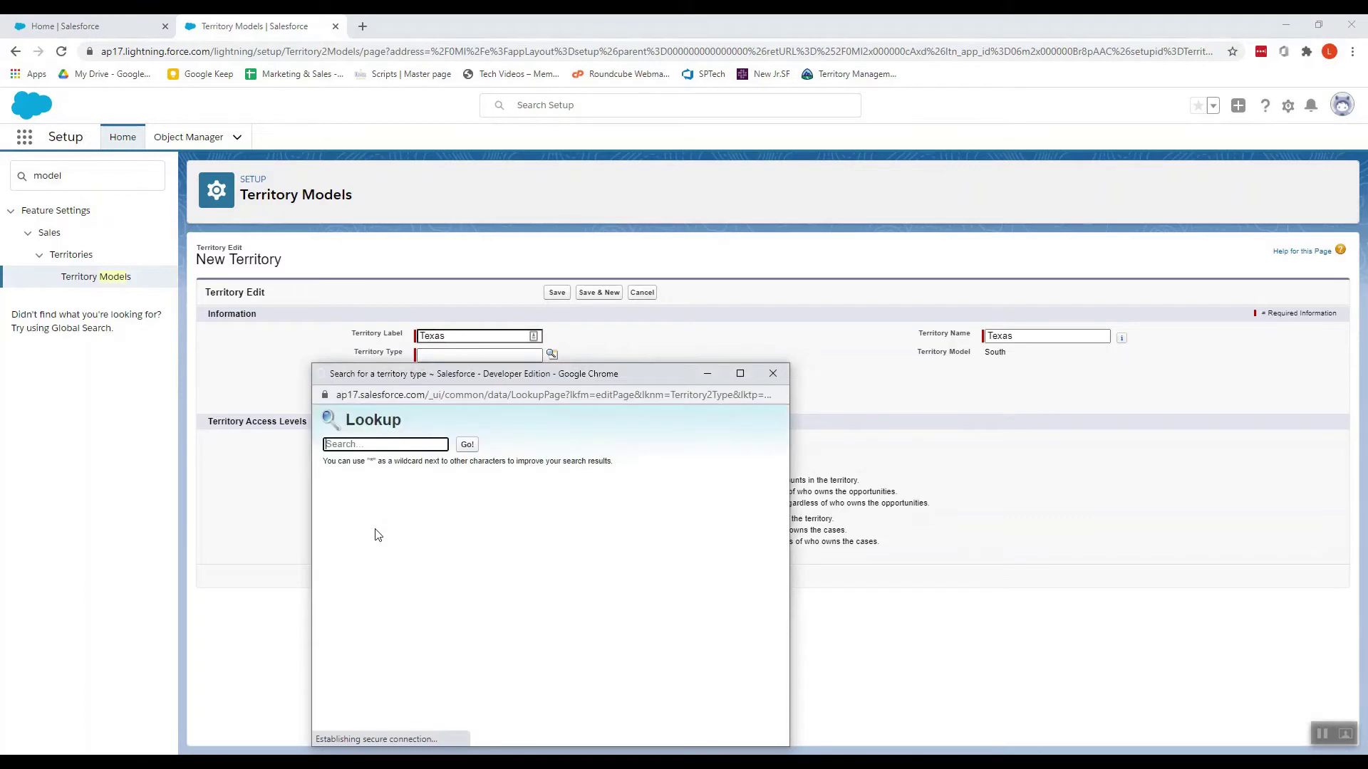
{"action": "left_click", "coordinate": [348, 544]}
{"action": "left_click", "coordinate": [464, 394]}
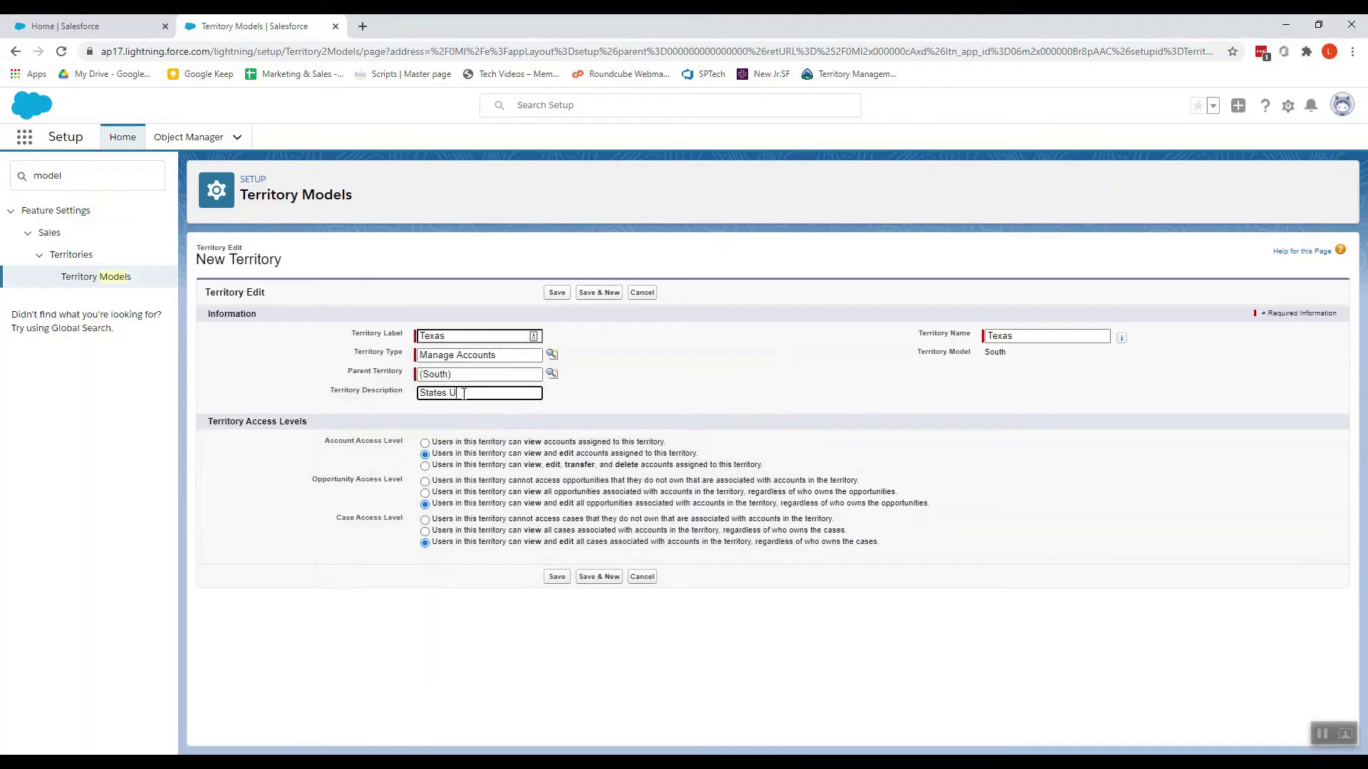
{"action": "left_click", "coordinate": [557, 577]}
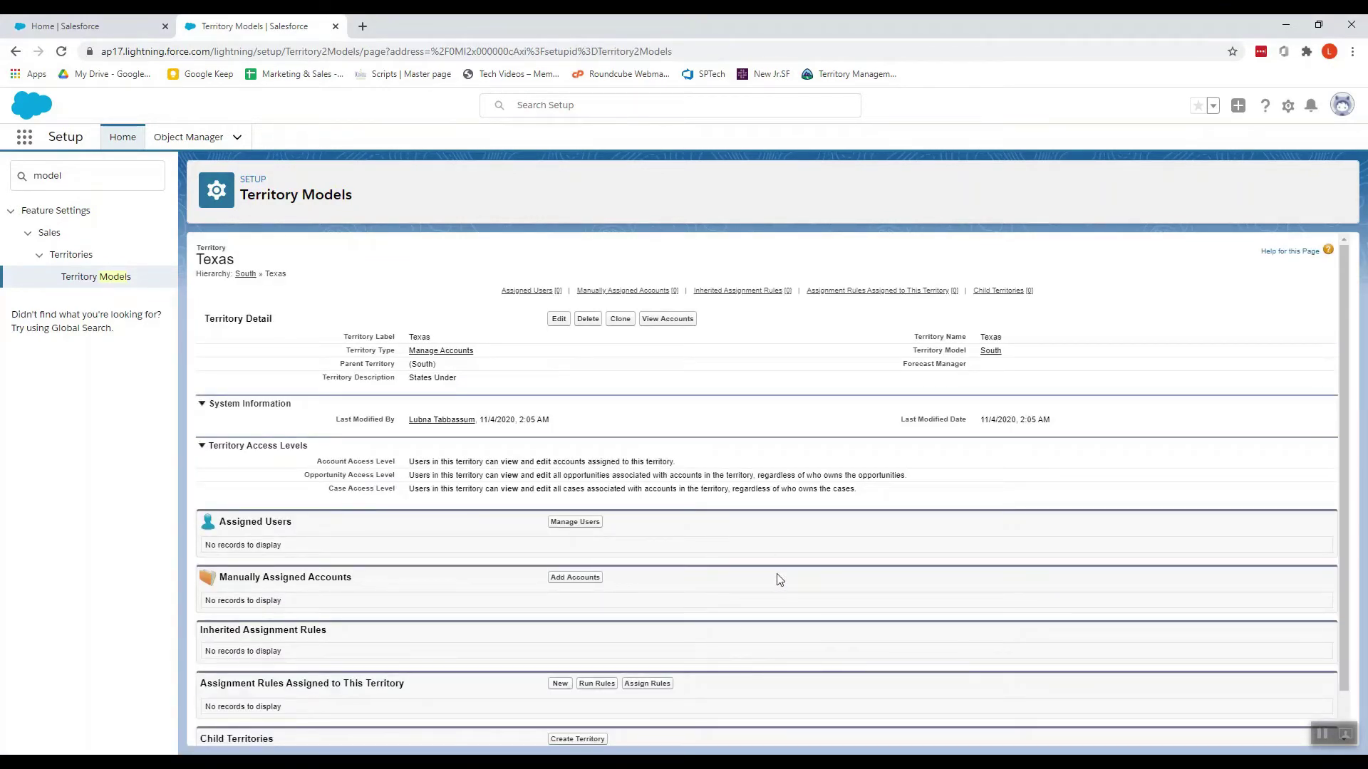
{"action": "scroll", "coordinate": [775, 579], "scroll_direction": "down", "scroll_amount": 1}
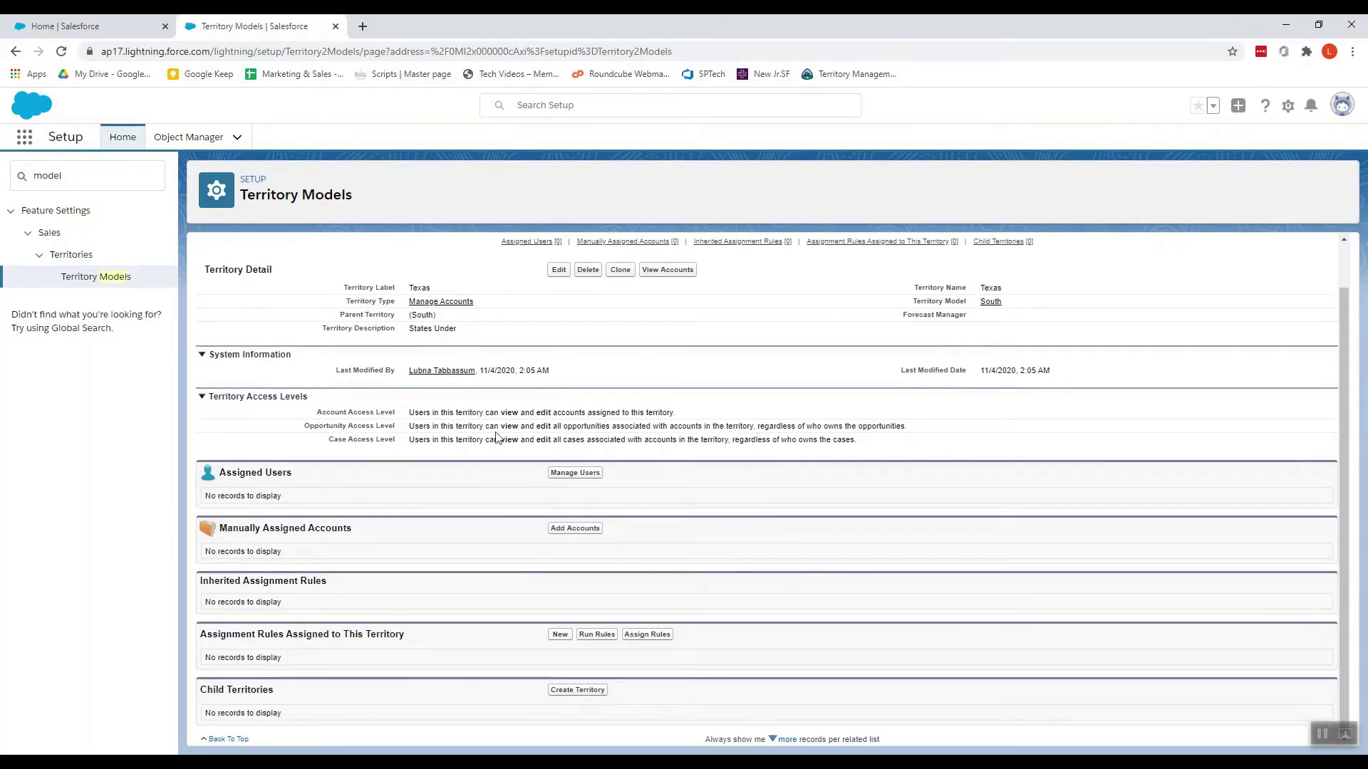
{"action": "left_click", "coordinate": [558, 272]}
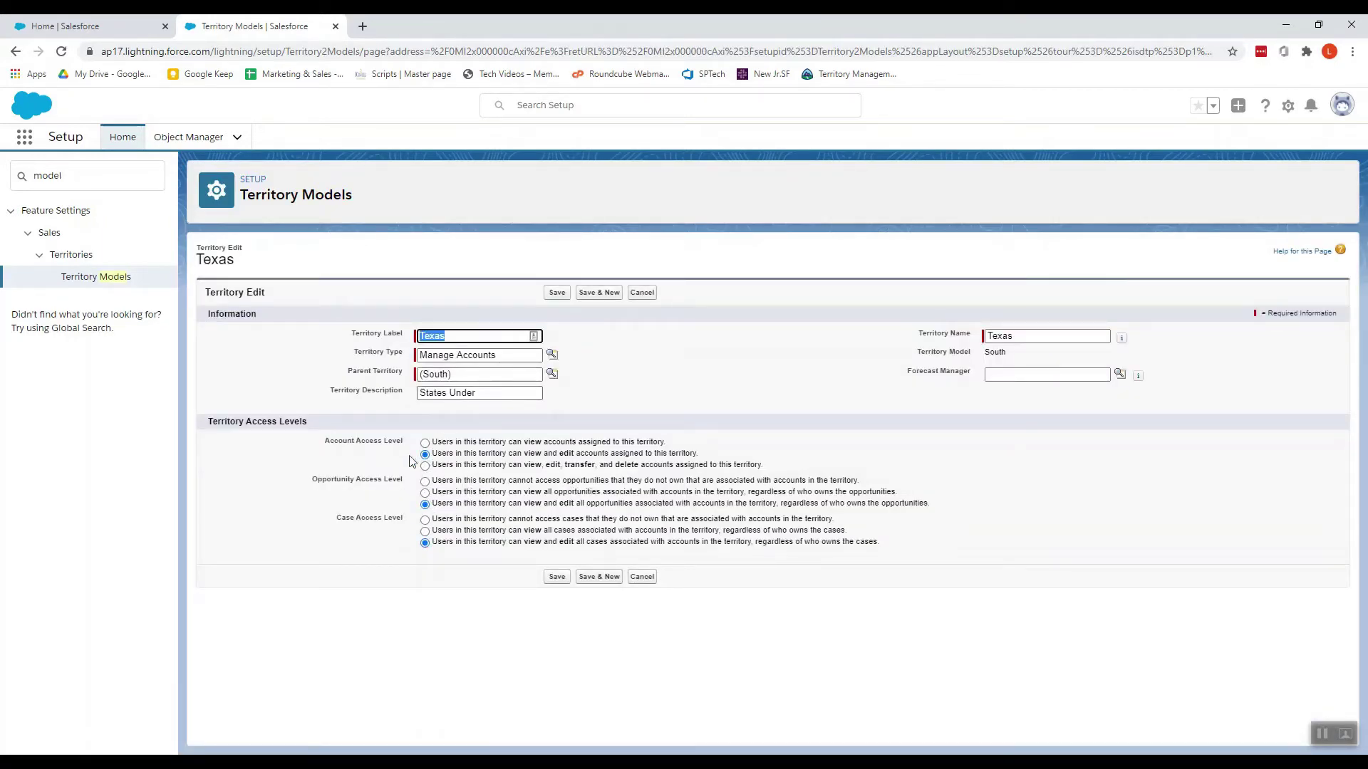
{"action": "left_click", "coordinate": [641, 579]}
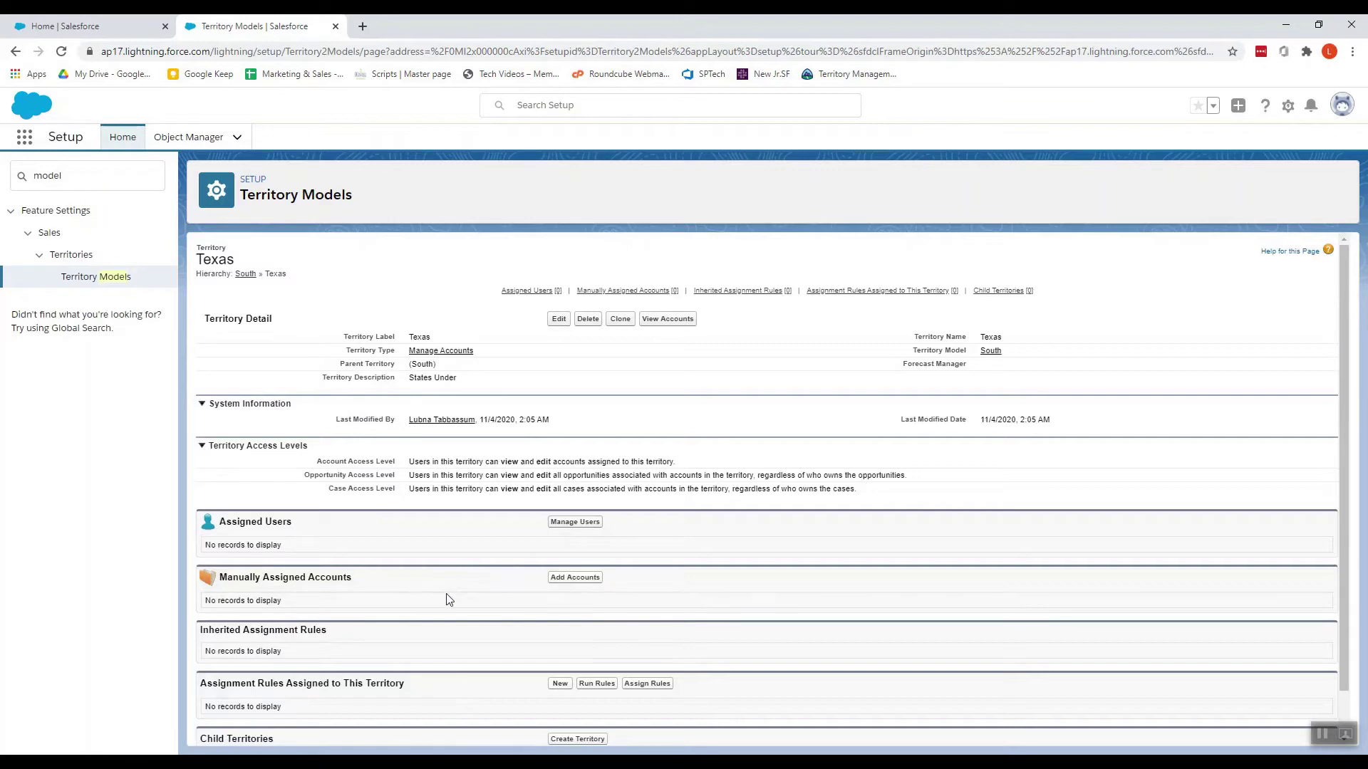
{"action": "scroll", "coordinate": [510, 651], "scroll_direction": "down", "scroll_amount": 1}
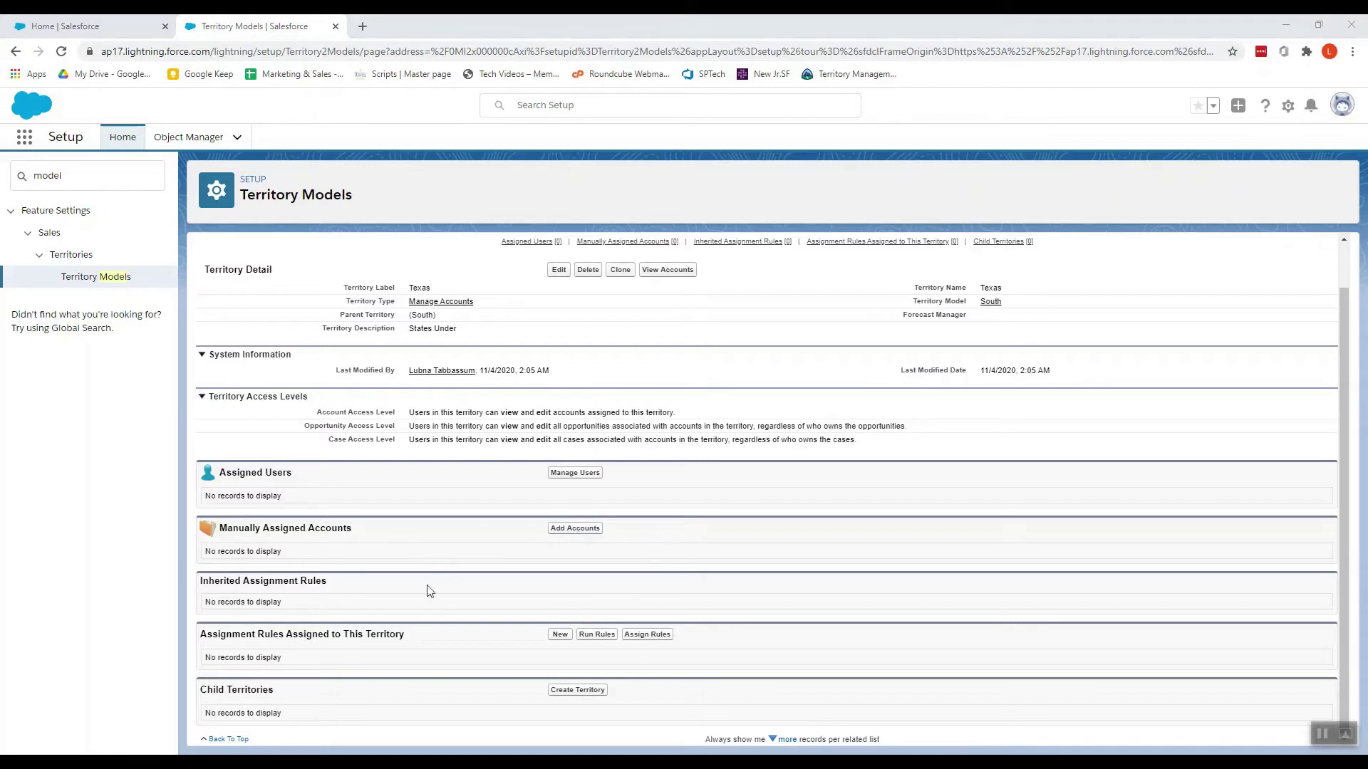
{"action": "left_click", "coordinate": [560, 635]}
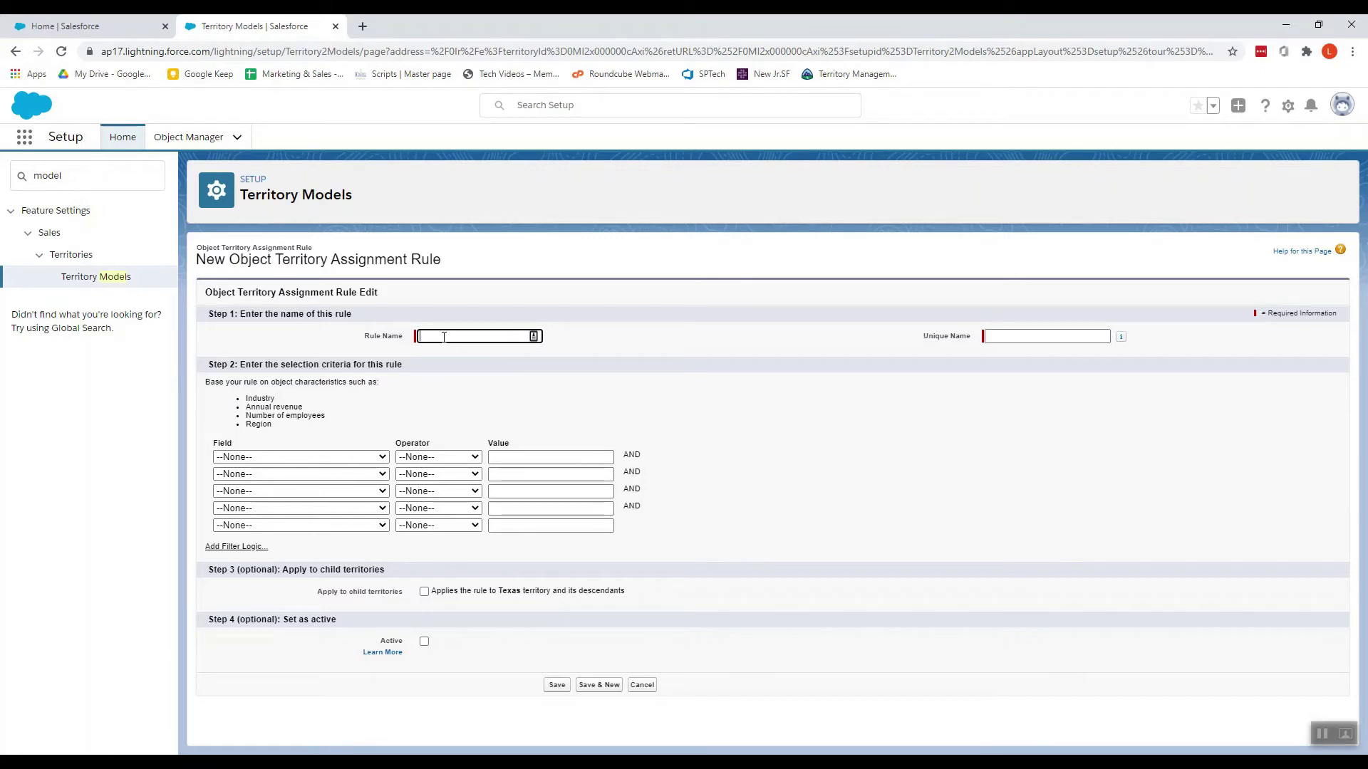
Name the rule 'Through Zipcodes' with criterion Billing Zip/Postal Code greater or equal 75000
{"action": "type", "text": "Through Zipcodes"}
{"action": "left_click", "coordinate": [342, 457]}
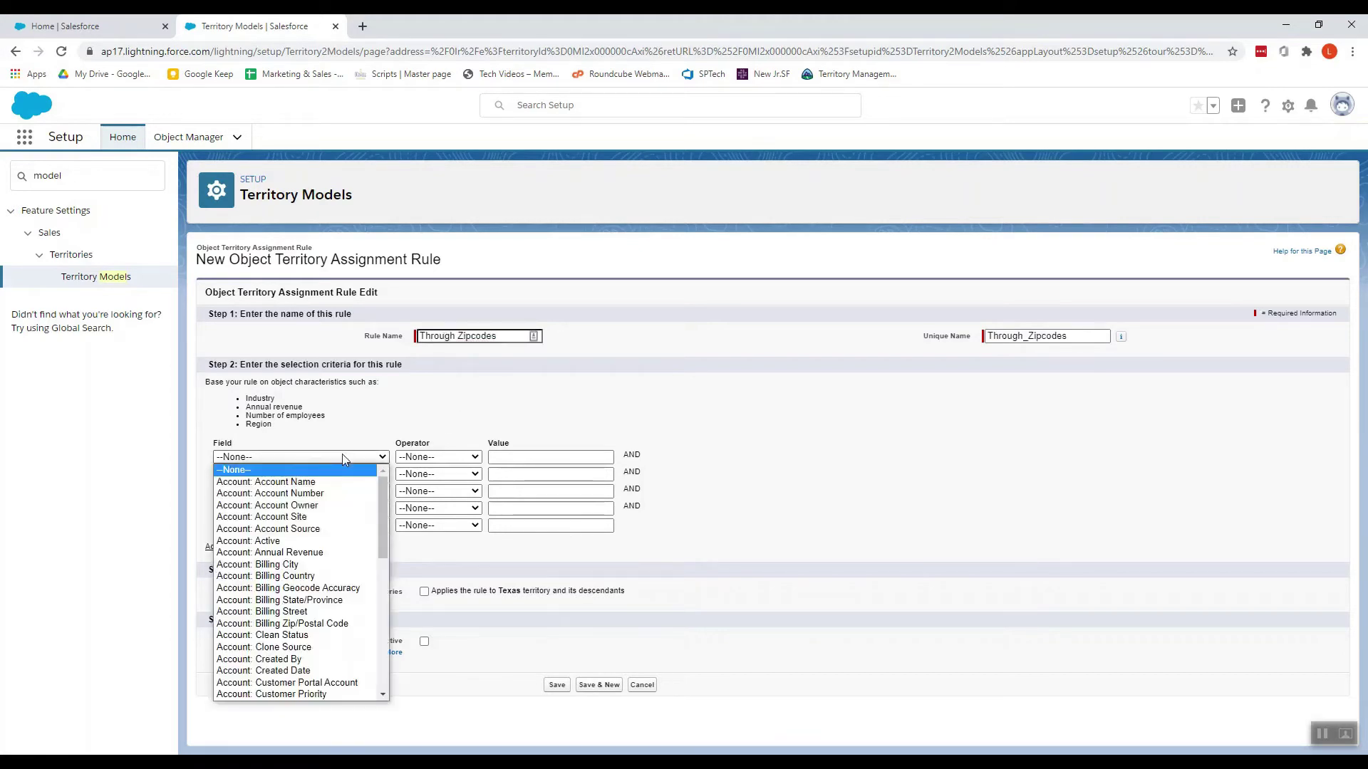
{"action": "left_click", "coordinate": [317, 626]}
{"action": "left_click", "coordinate": [443, 456]}
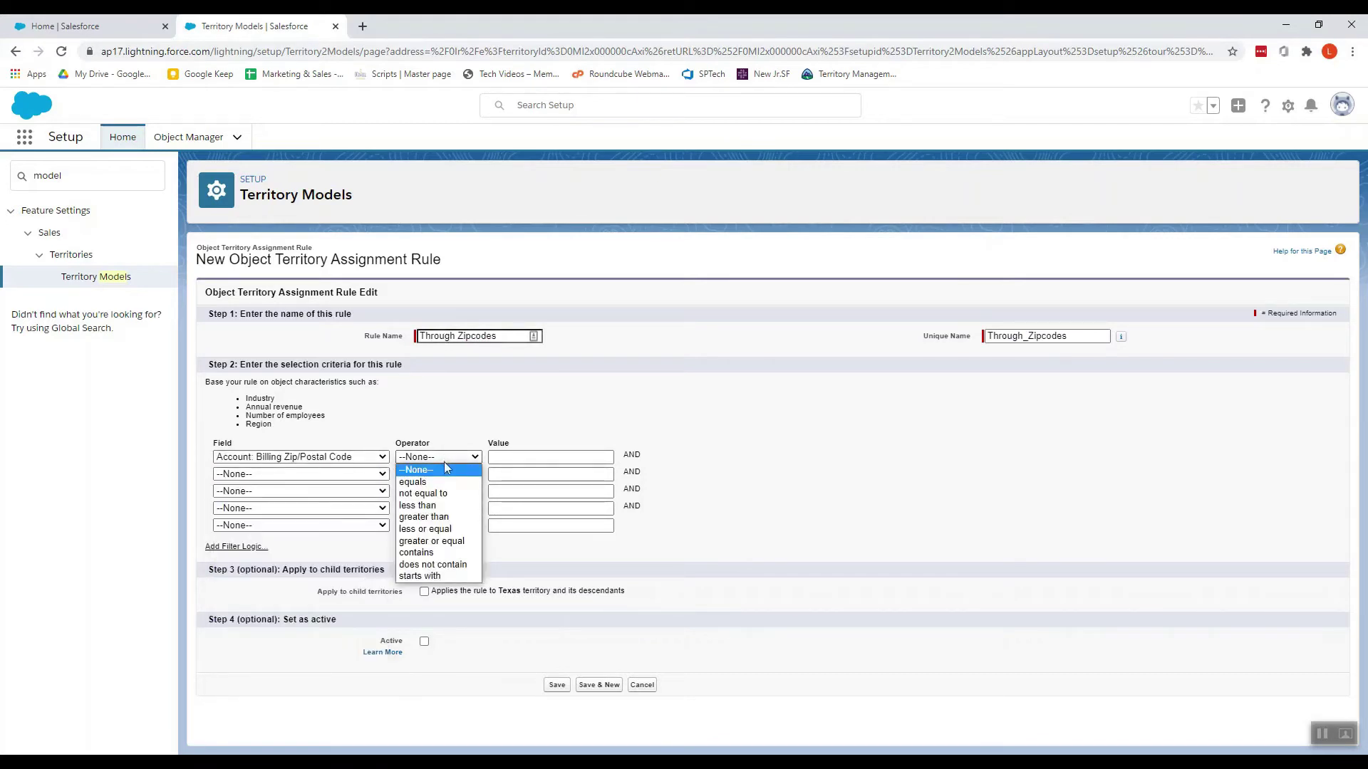
{"action": "left_click", "coordinate": [462, 542]}
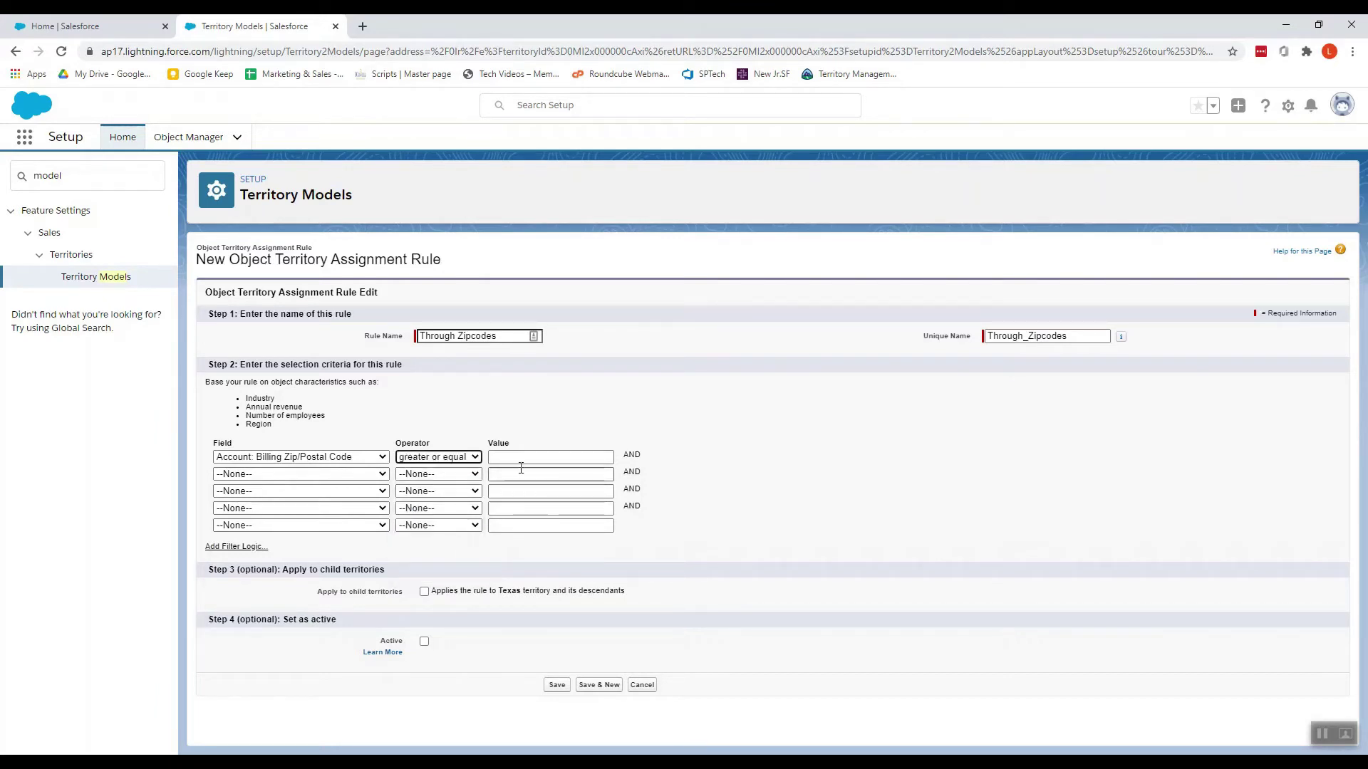
{"action": "left_click", "coordinate": [522, 459]}
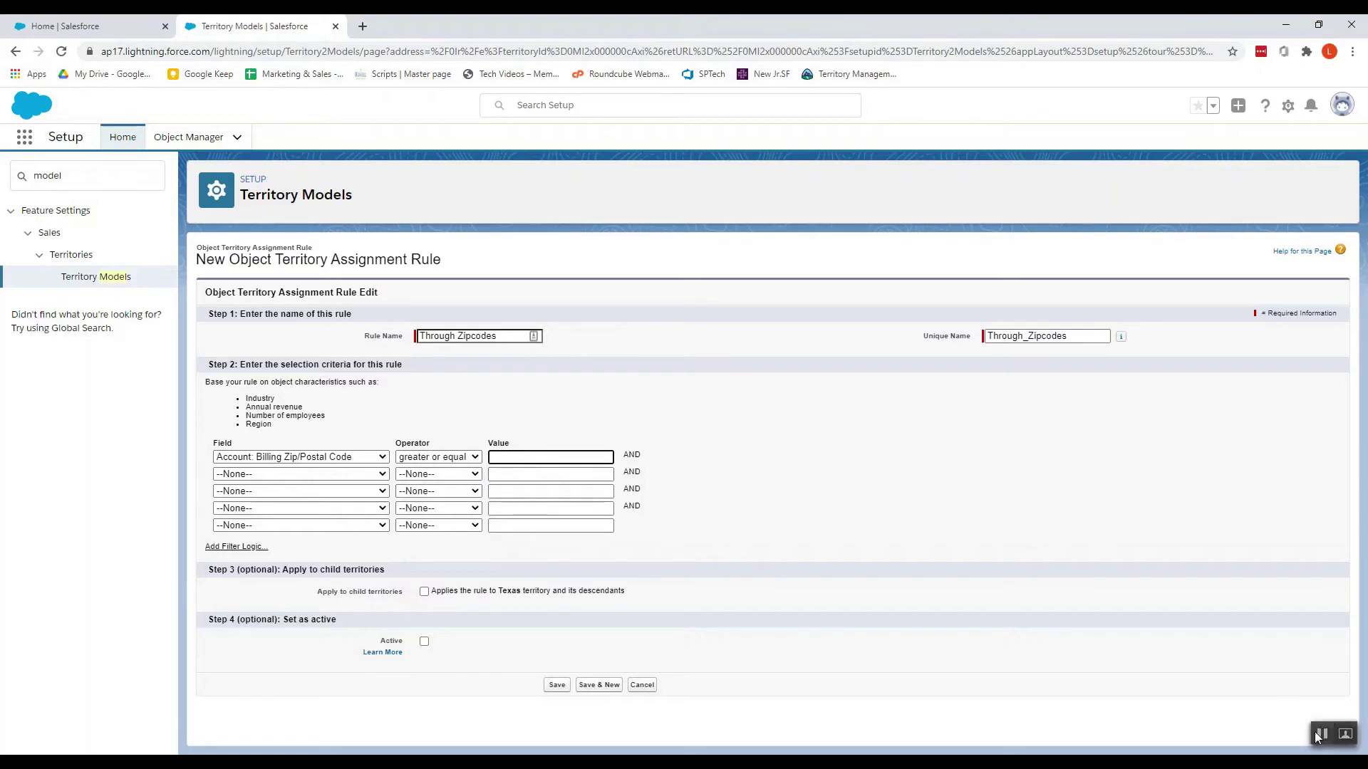
{"action": "type", "text": "75000"}
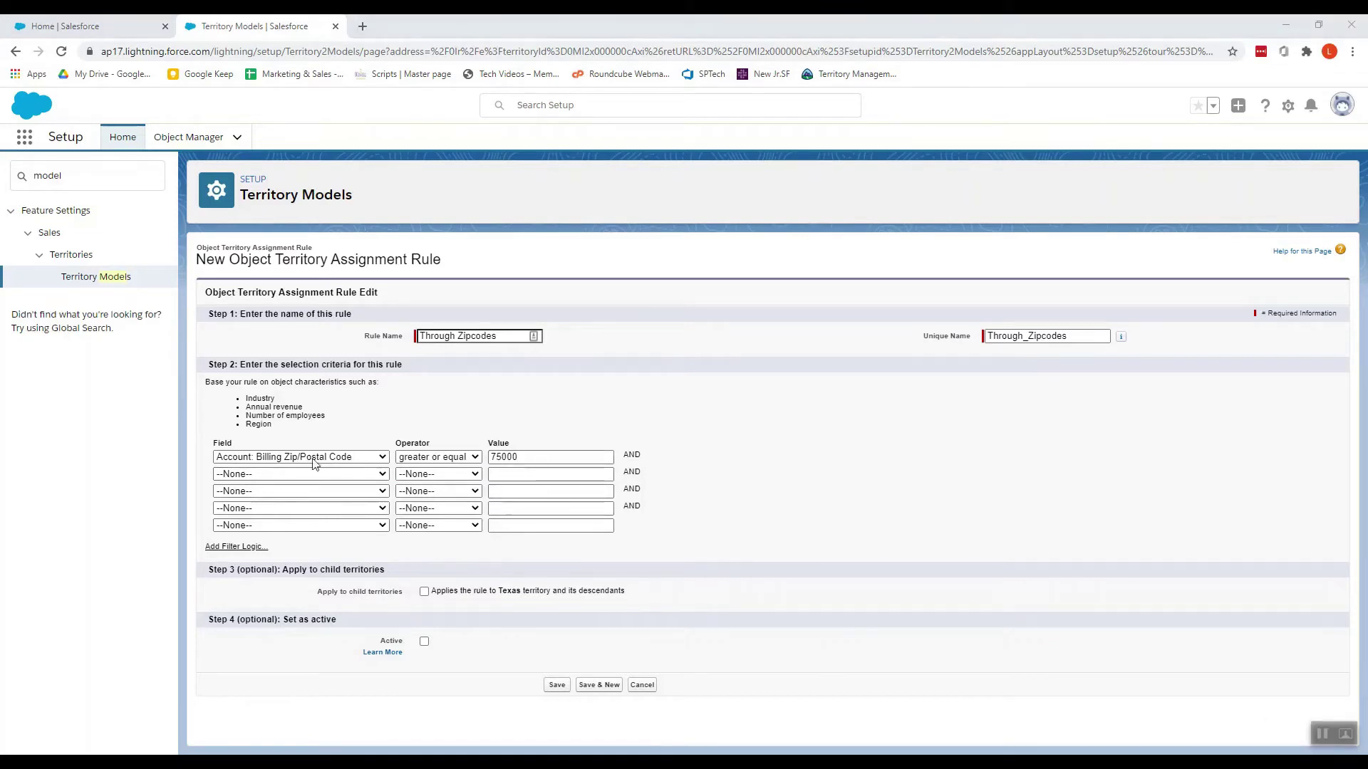
Add the criterion Billing State/Province equals TX and save the rule
{"action": "left_click", "coordinate": [269, 474]}
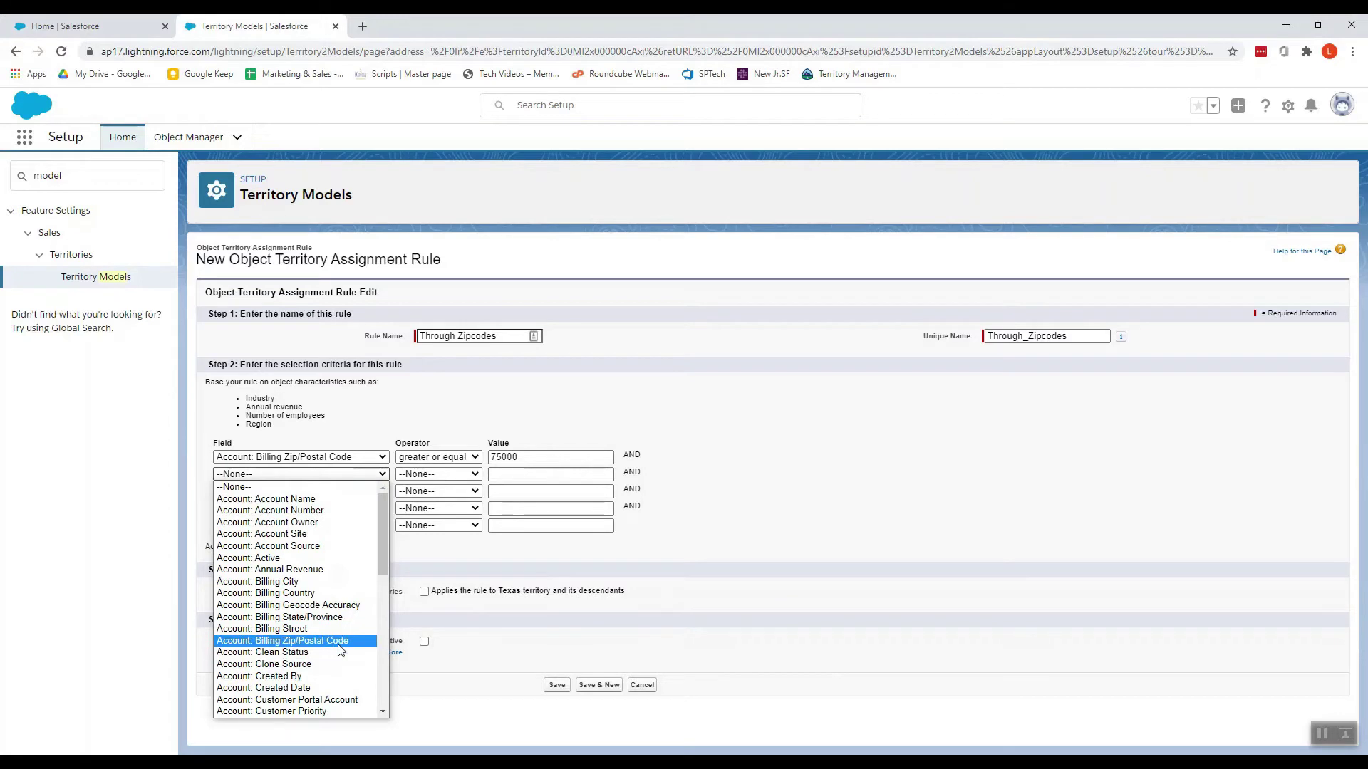
{"action": "left_click", "coordinate": [383, 713]}
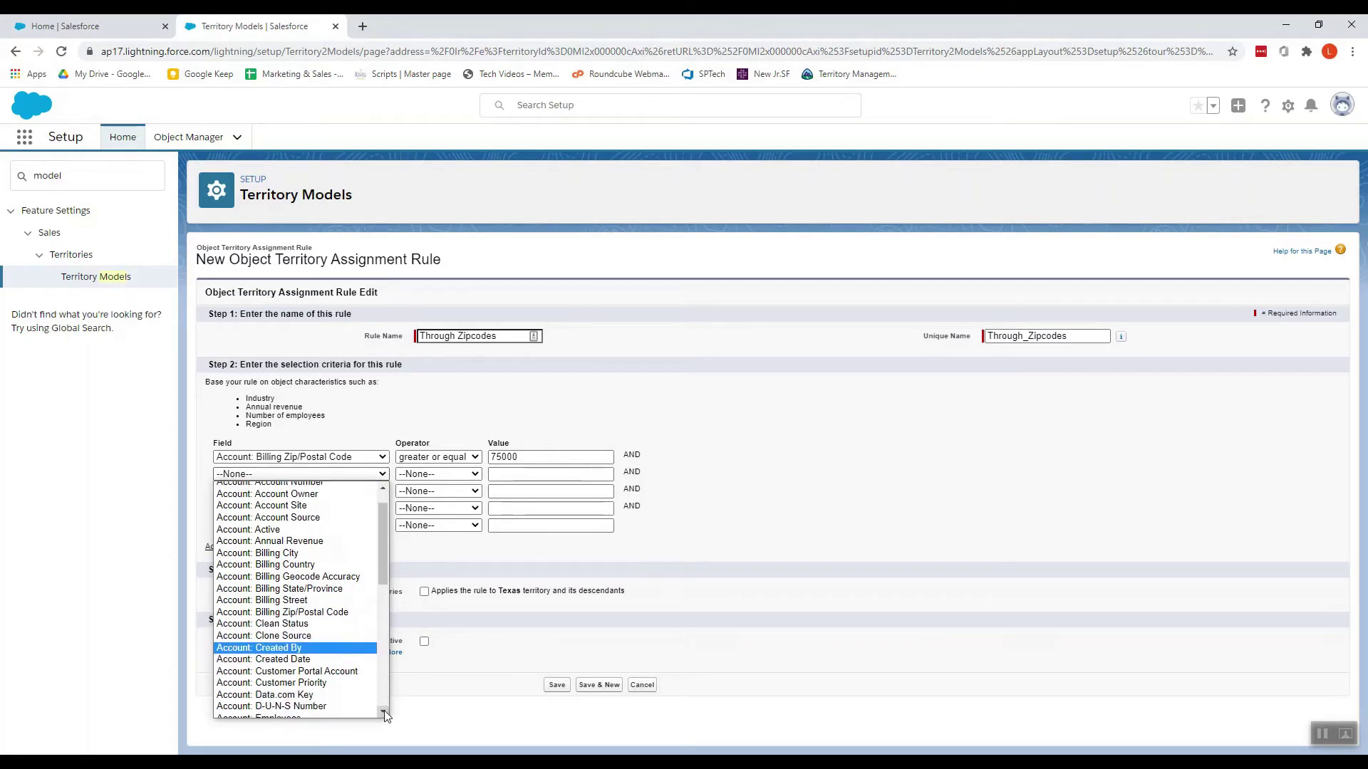
{"action": "left_click", "coordinate": [285, 588]}
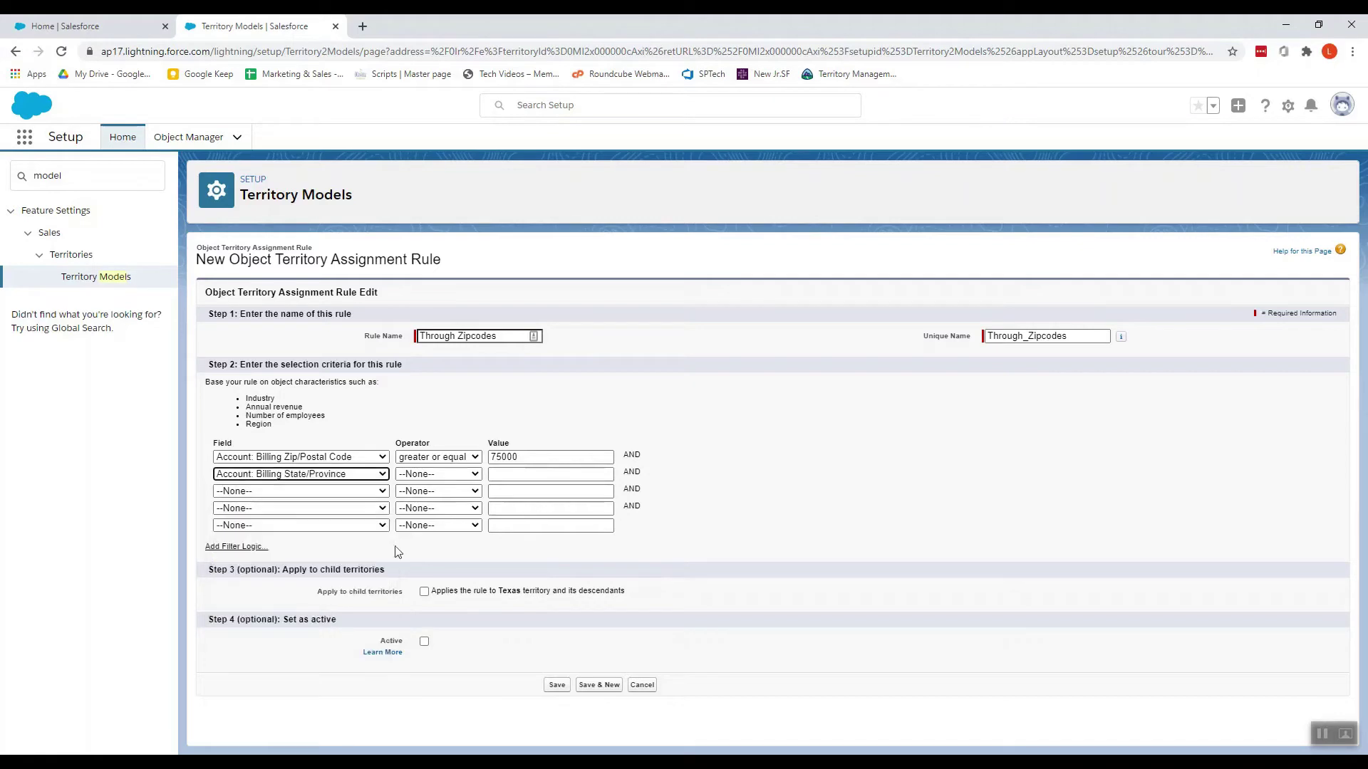
{"action": "left_click", "coordinate": [445, 474]}
{"action": "left_click", "coordinate": [421, 499]}
{"action": "left_click", "coordinate": [513, 475]}
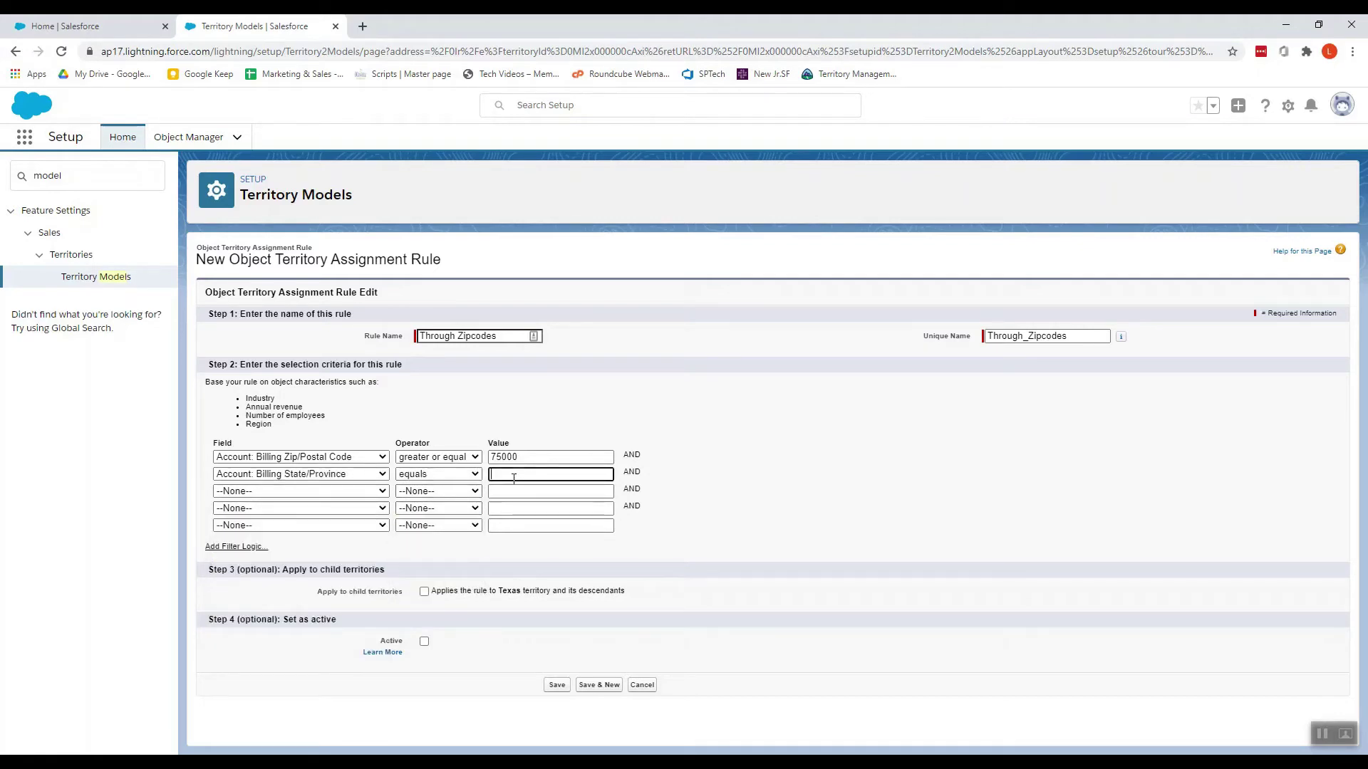
{"action": "type", "text": "TX"}
{"action": "left_click", "coordinate": [556, 687]}
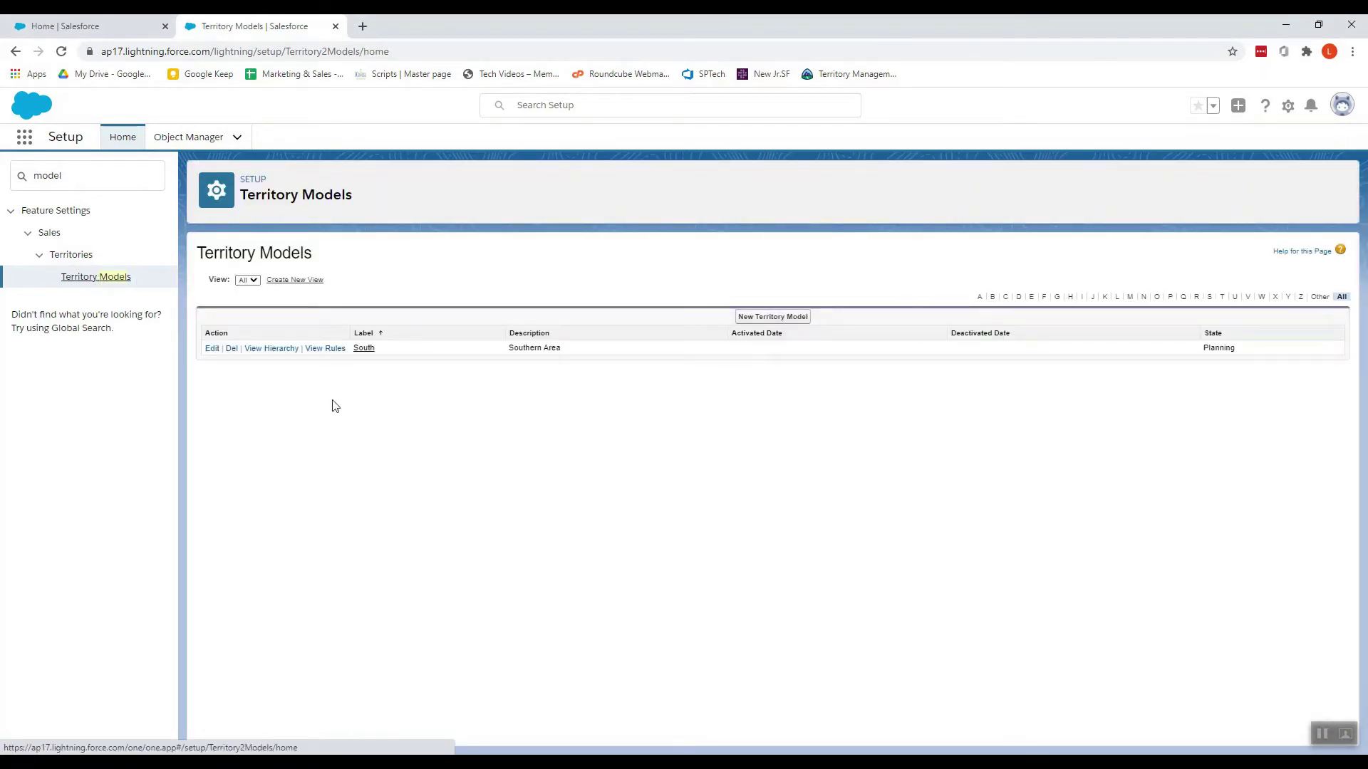
Run the Texas assignment rules from the South model's hierarchy
{"action": "left_click", "coordinate": [295, 349]}
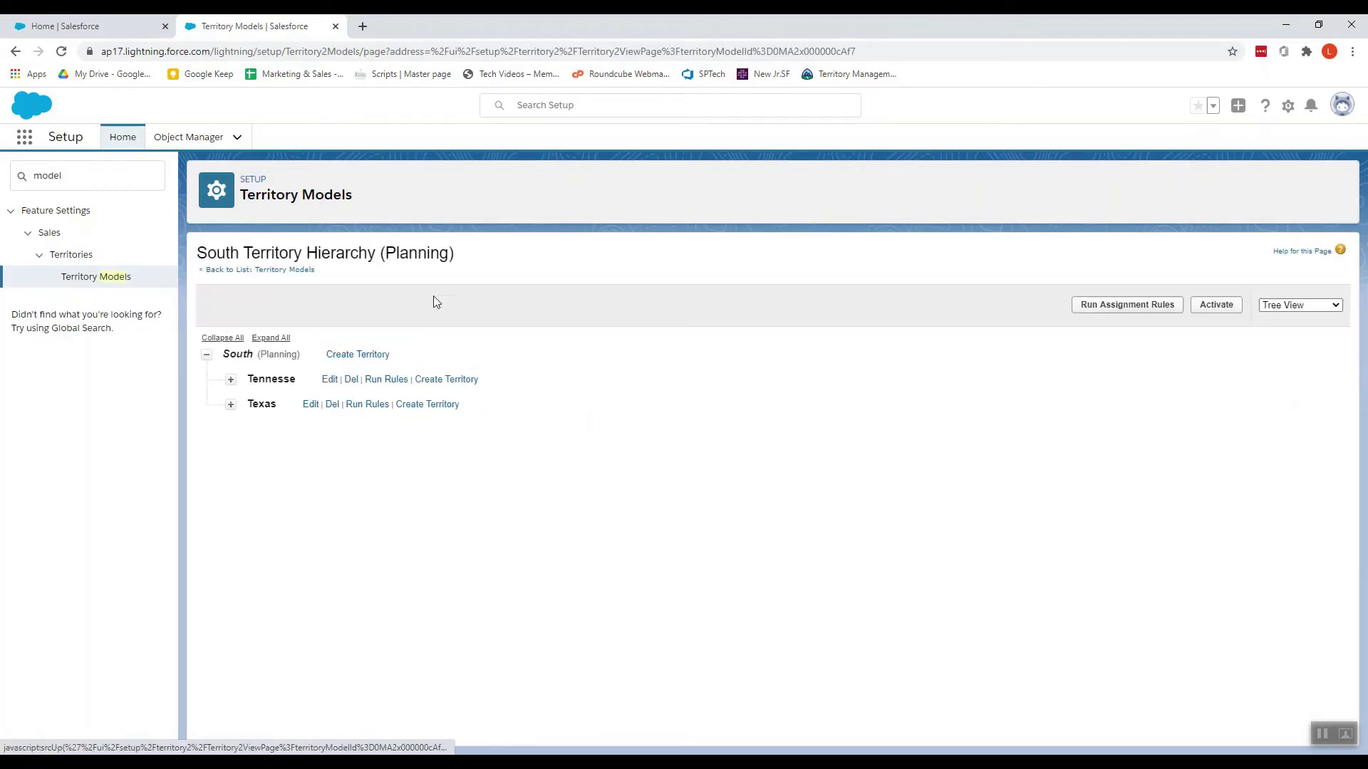
{"action": "left_click", "coordinate": [366, 411]}
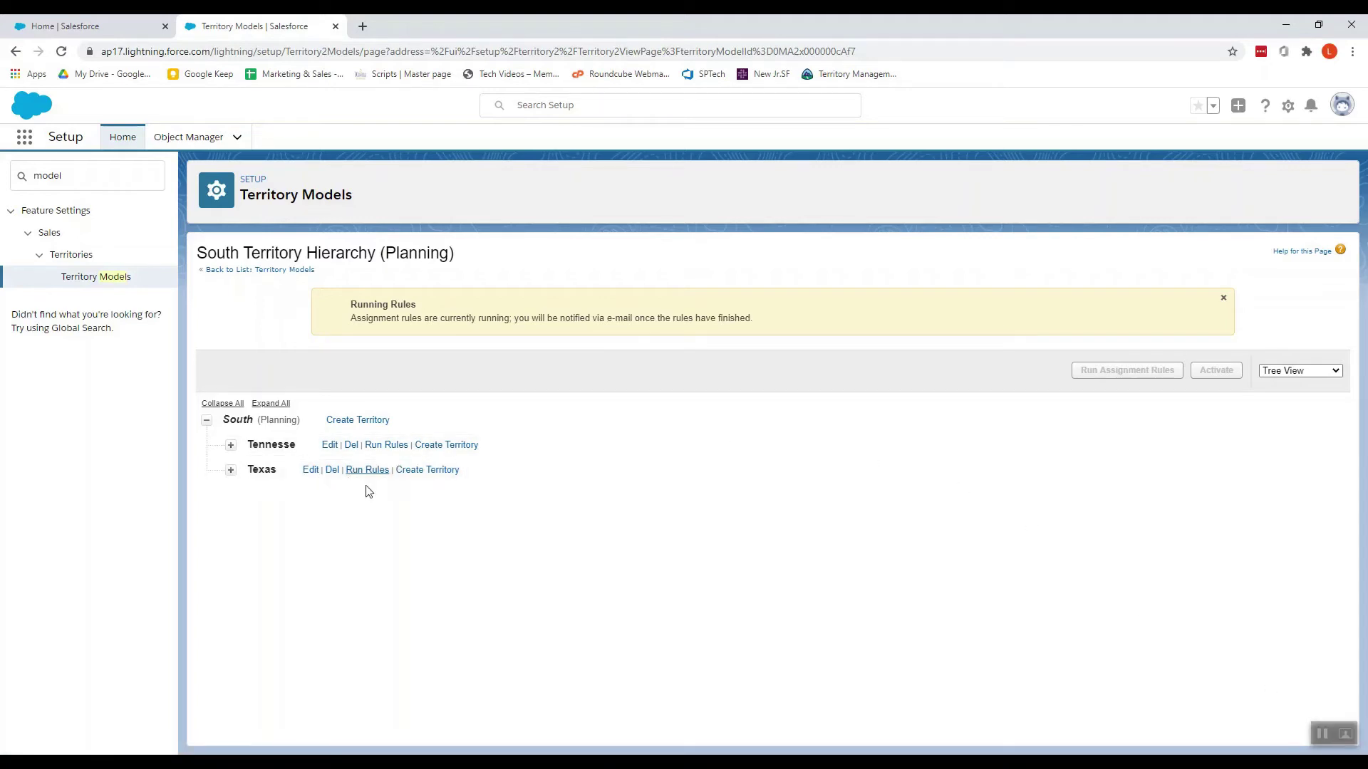
Manually assign the Express Logistics and Transport account to the Texas territory
{"action": "left_click", "coordinate": [294, 472]}
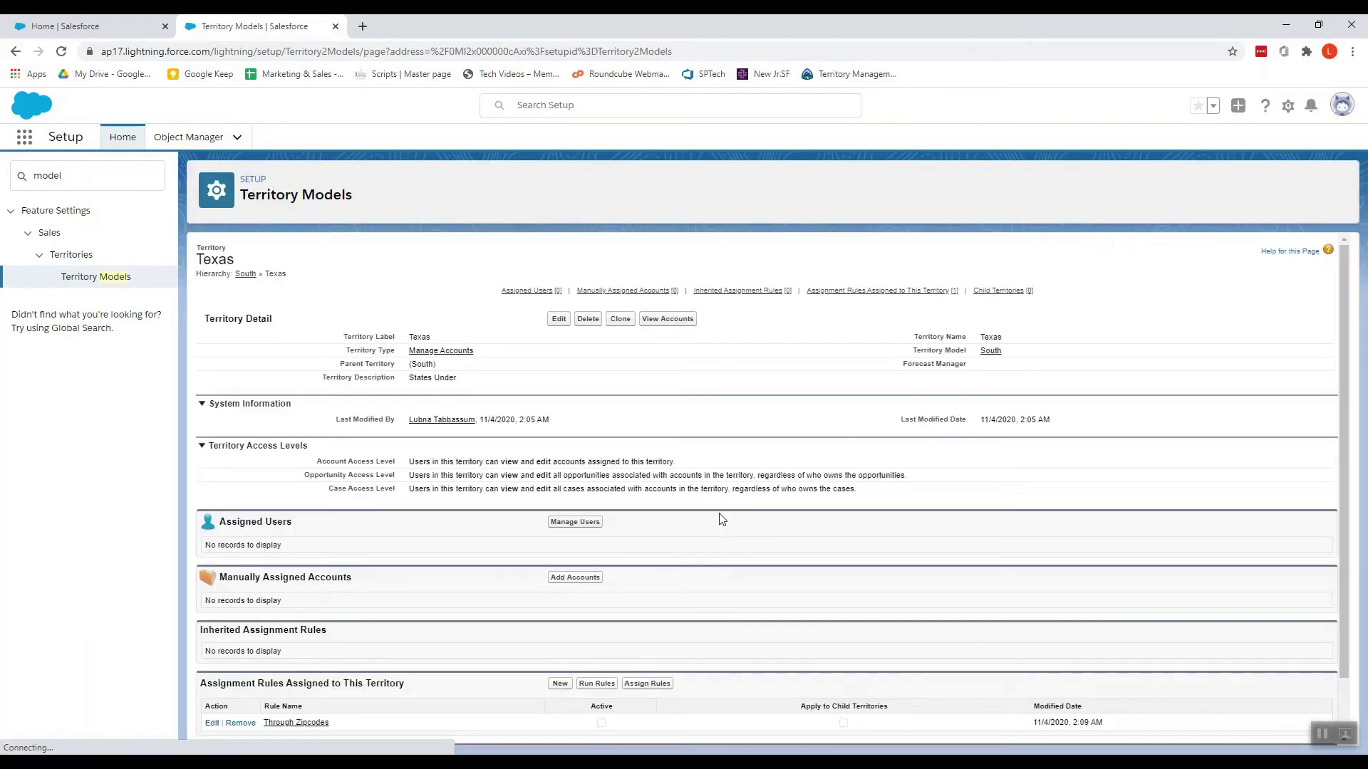
{"action": "scroll", "coordinate": [682, 534], "scroll_direction": "down", "scroll_amount": 1}
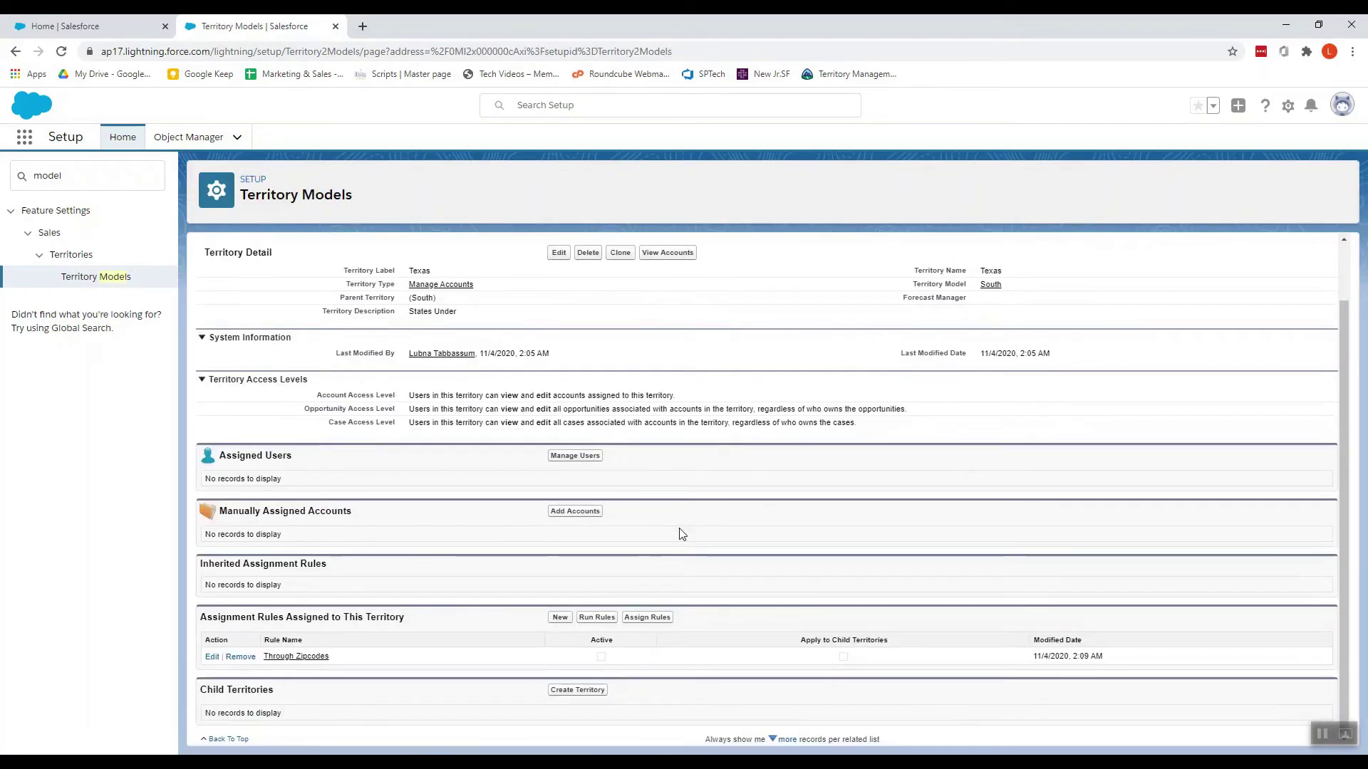
{"action": "left_click", "coordinate": [566, 513]}
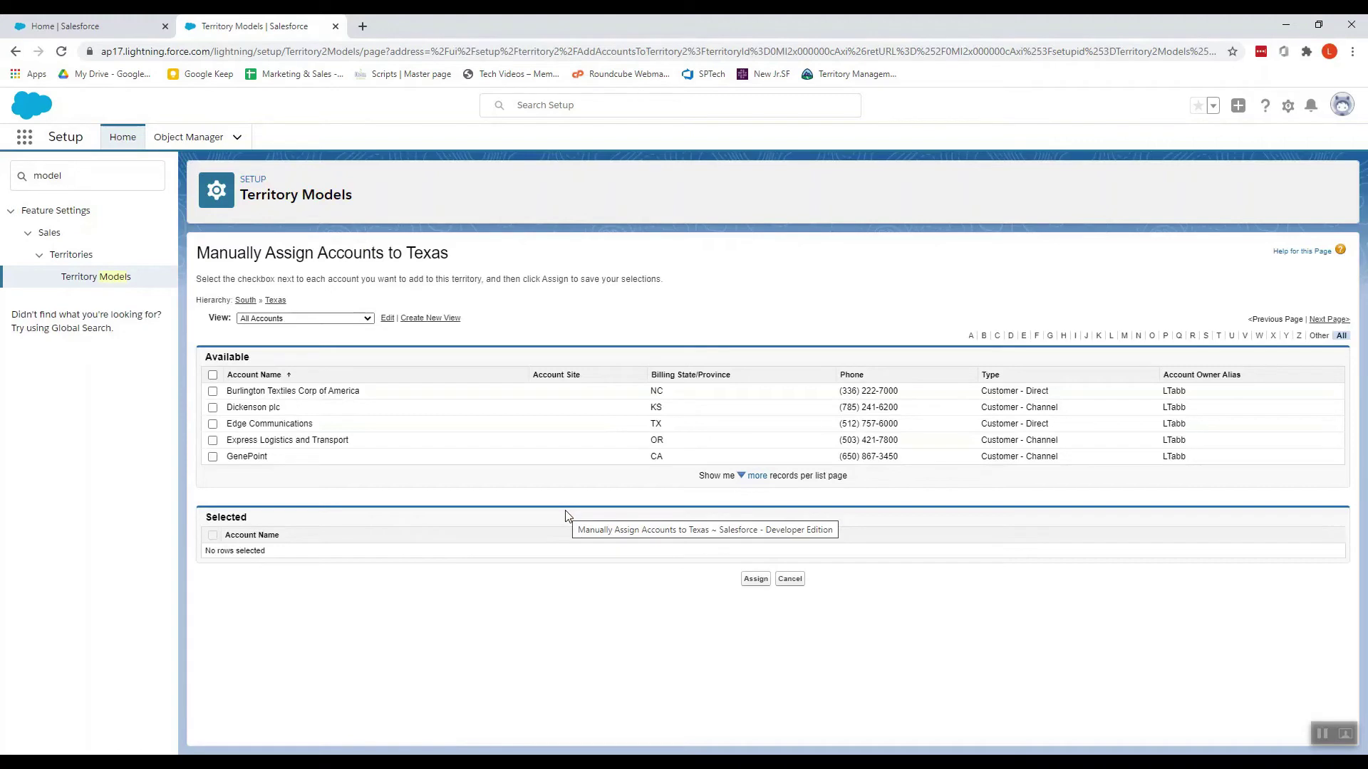
{"action": "left_click", "coordinate": [213, 441]}
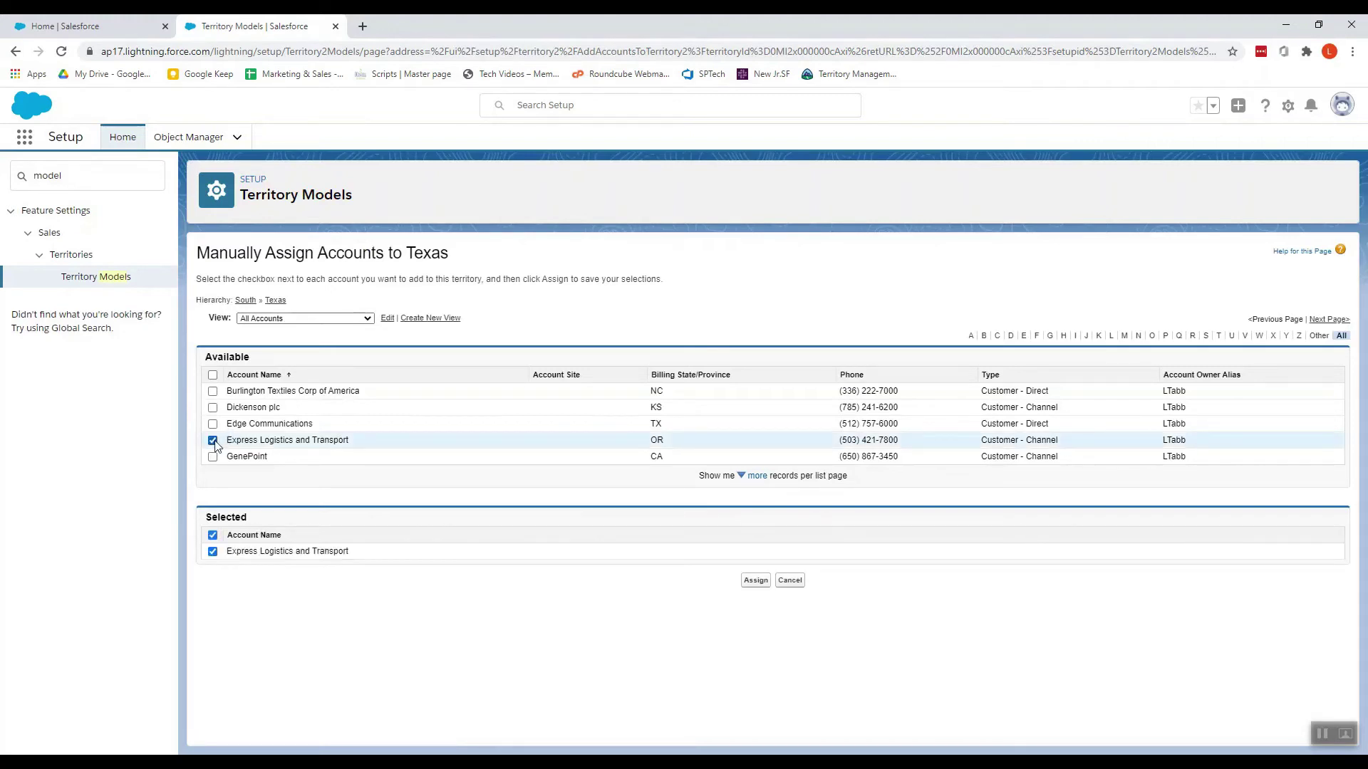
{"action": "left_click", "coordinate": [755, 581]}
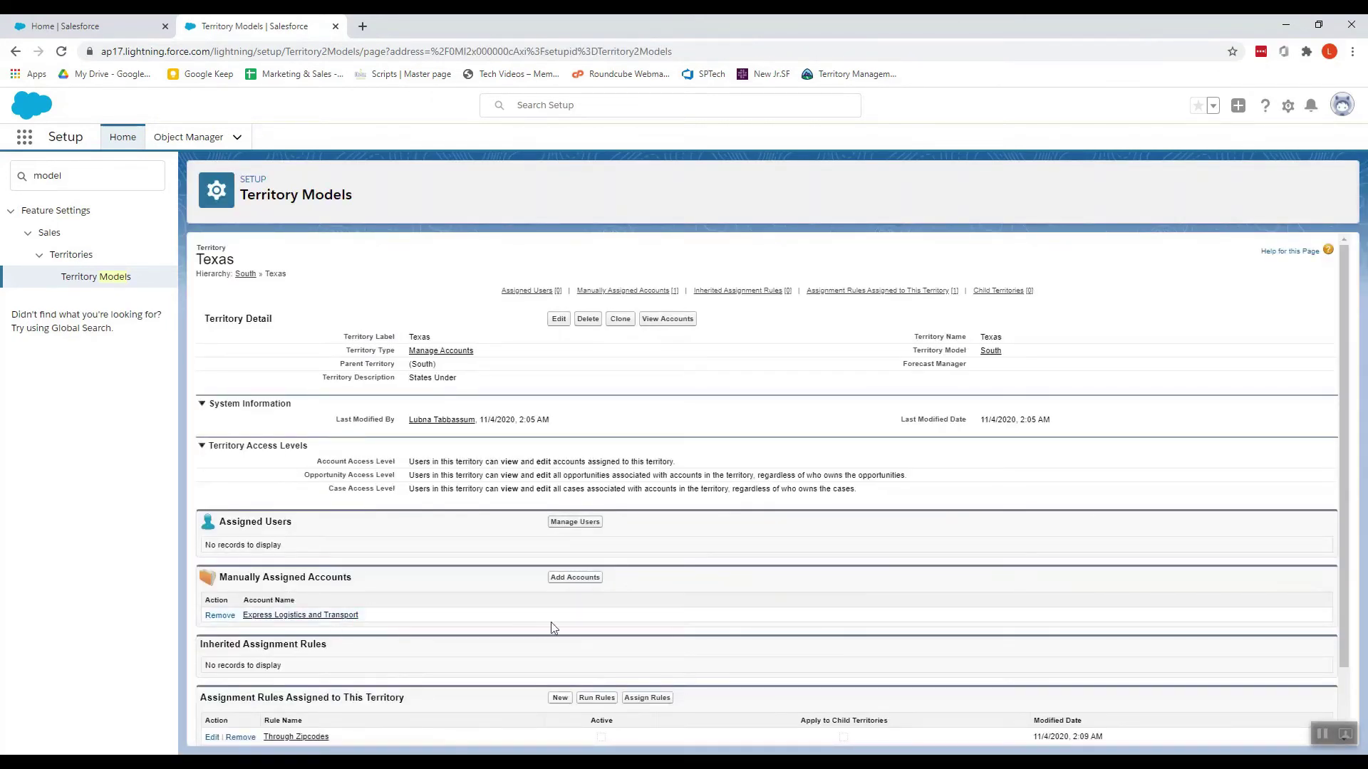
{"action": "left_click", "coordinate": [574, 522]}
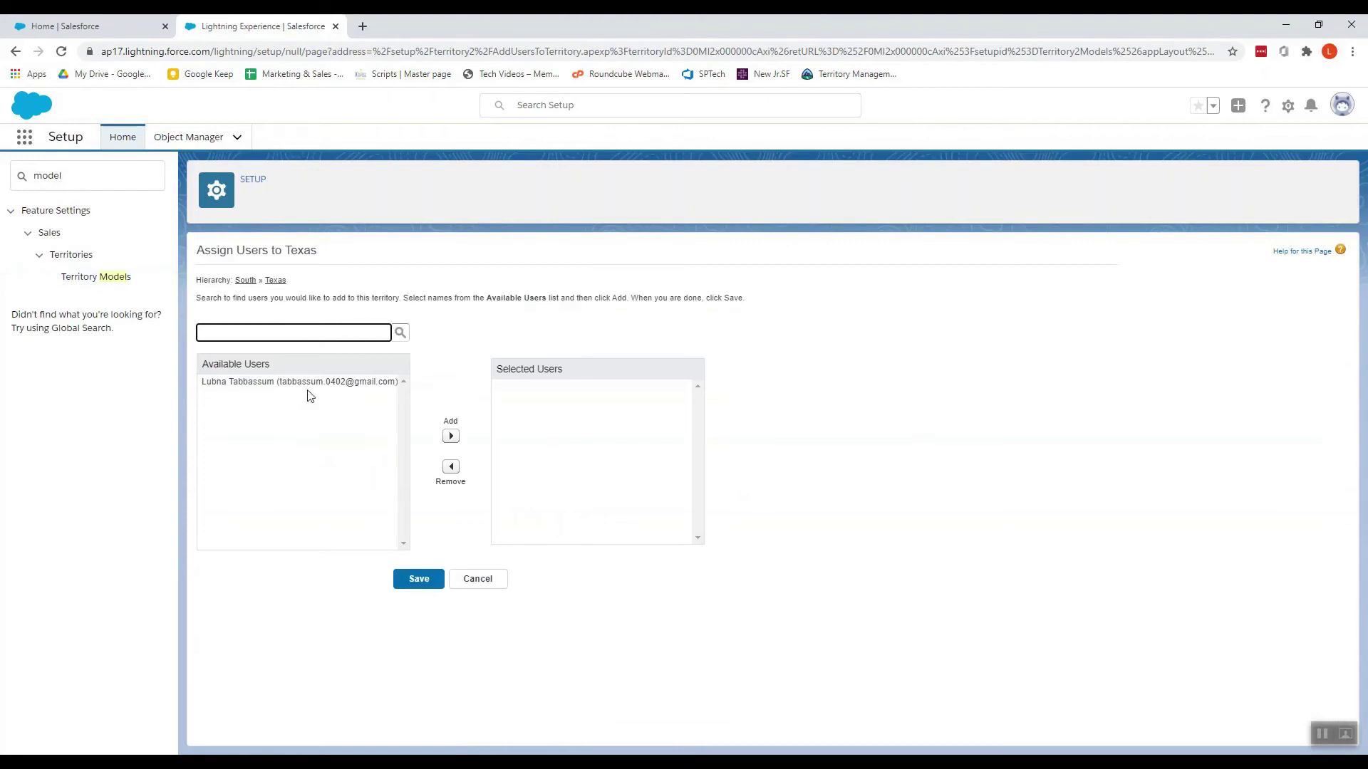
Add the available user to Texas's Selected Users and save the assignment
{"action": "left_click", "coordinate": [310, 384]}
{"action": "left_click", "coordinate": [450, 436]}
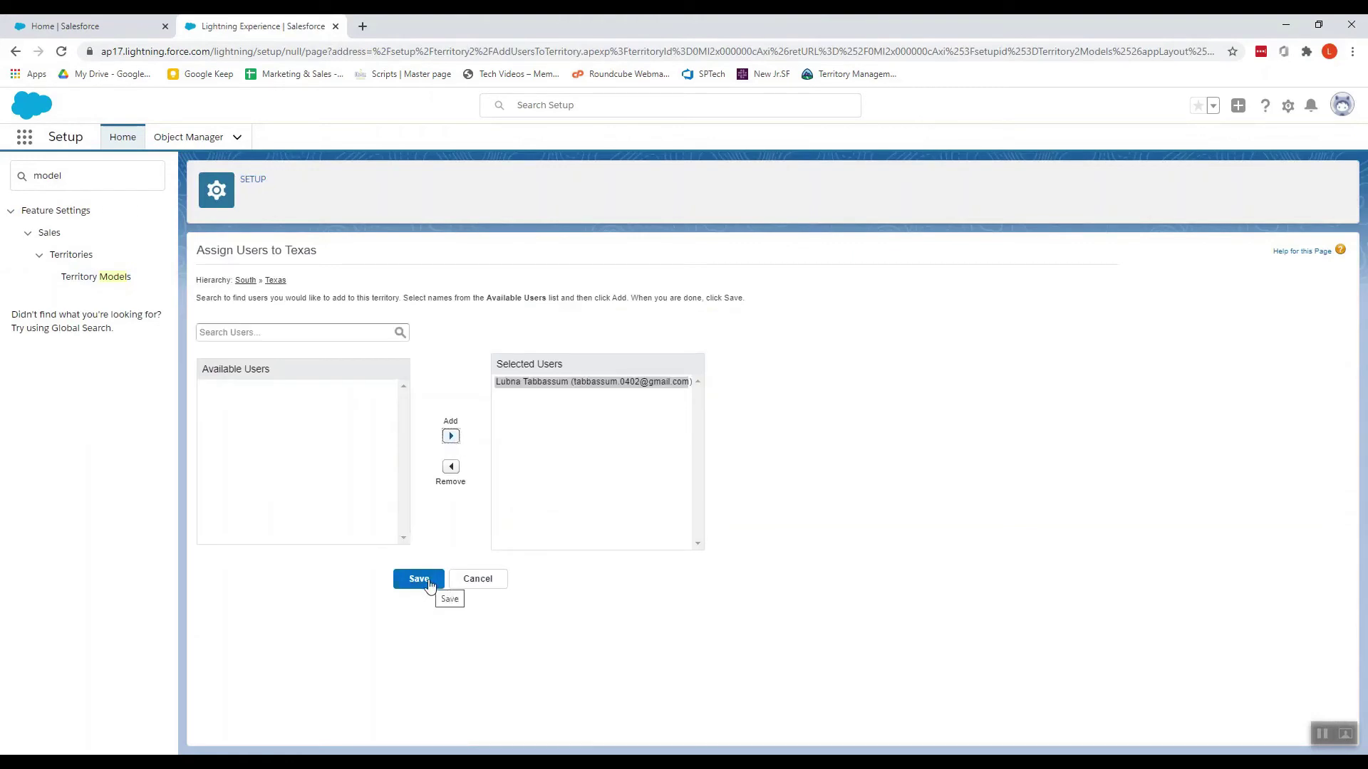
{"action": "left_click", "coordinate": [420, 579]}
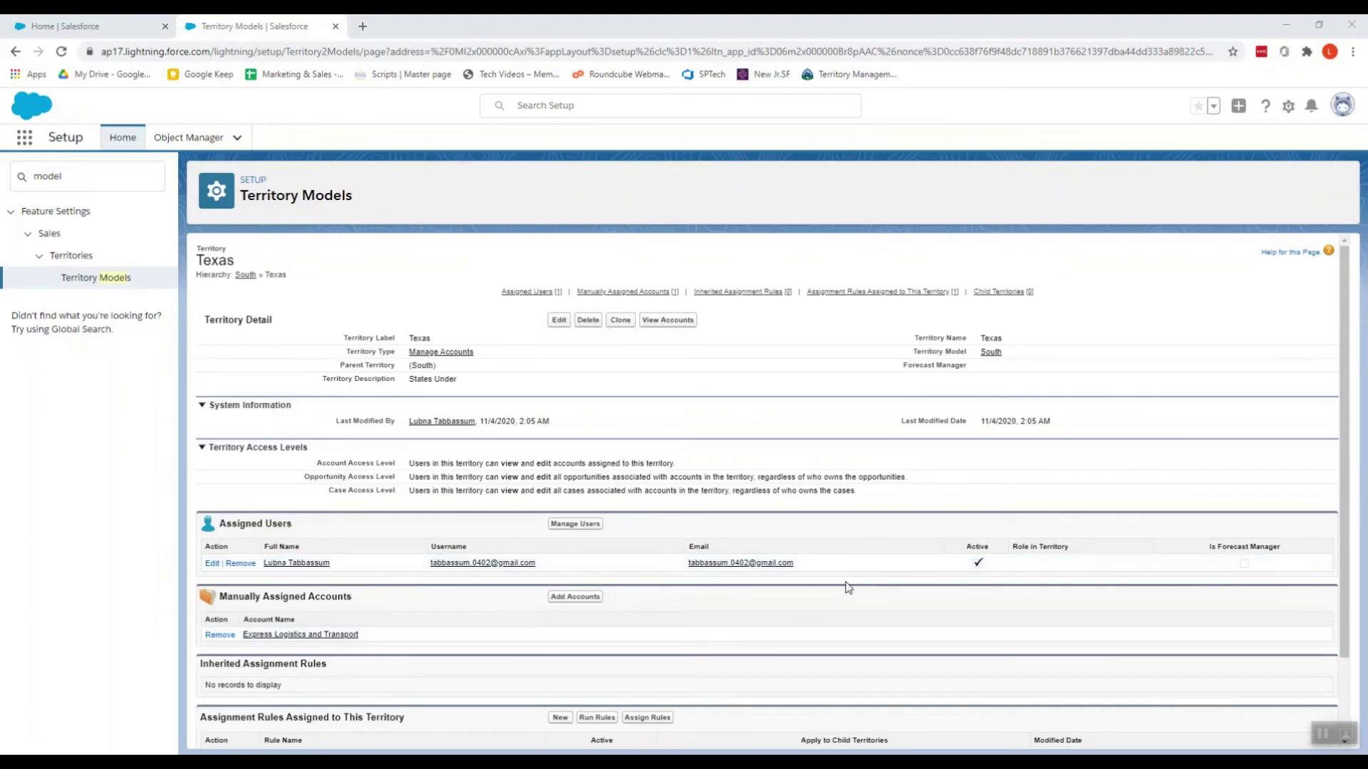
{"action": "left_click", "coordinate": [80, 31]}
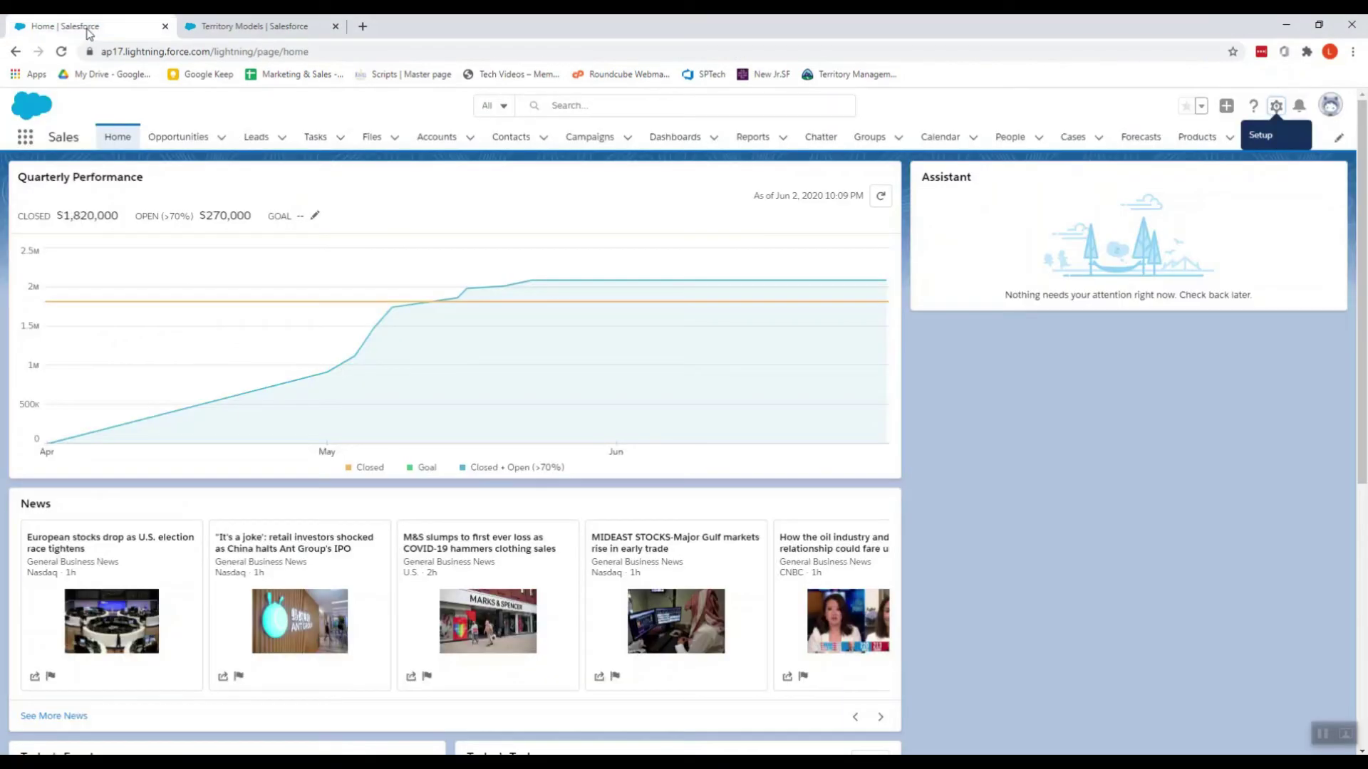
Open the Dickenson plc account record from the Accounts list and look it over
{"action": "left_click", "coordinate": [427, 143]}
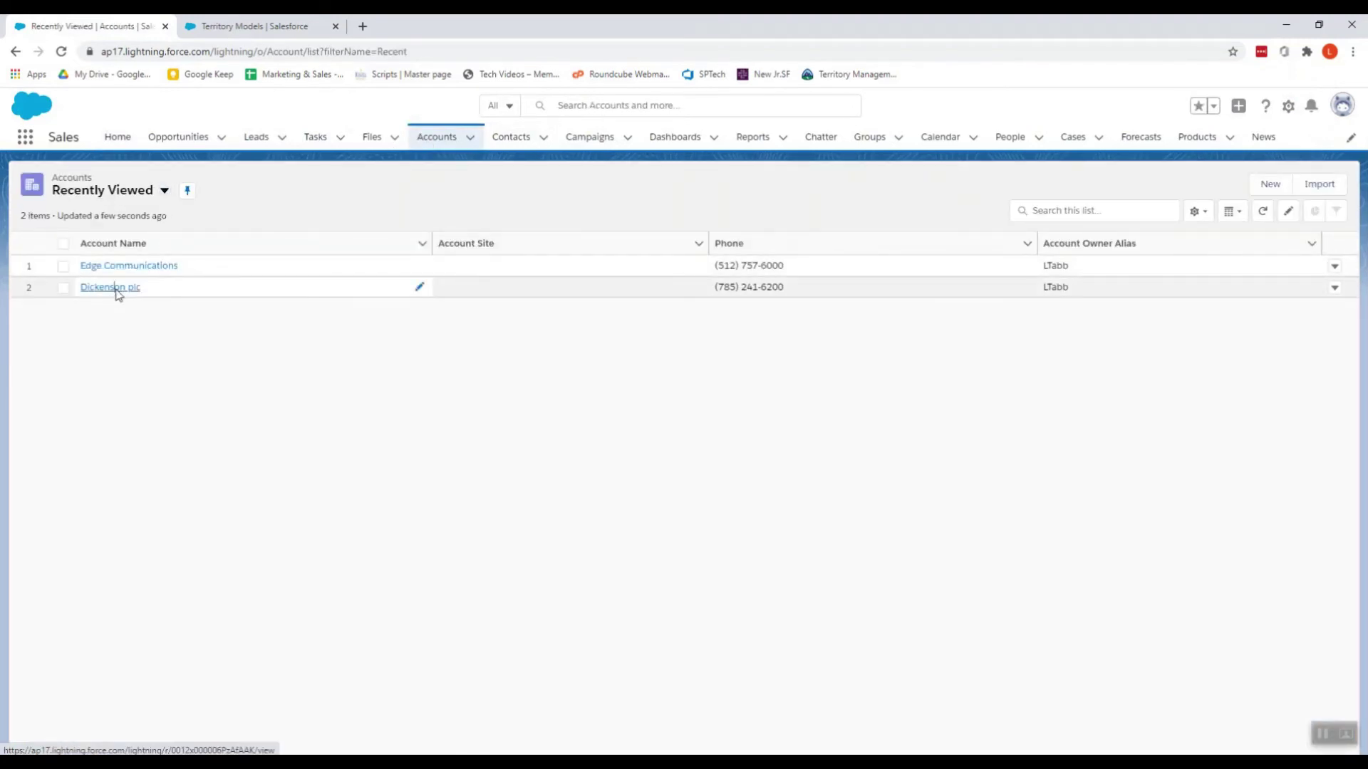
{"action": "left_click", "coordinate": [114, 288]}
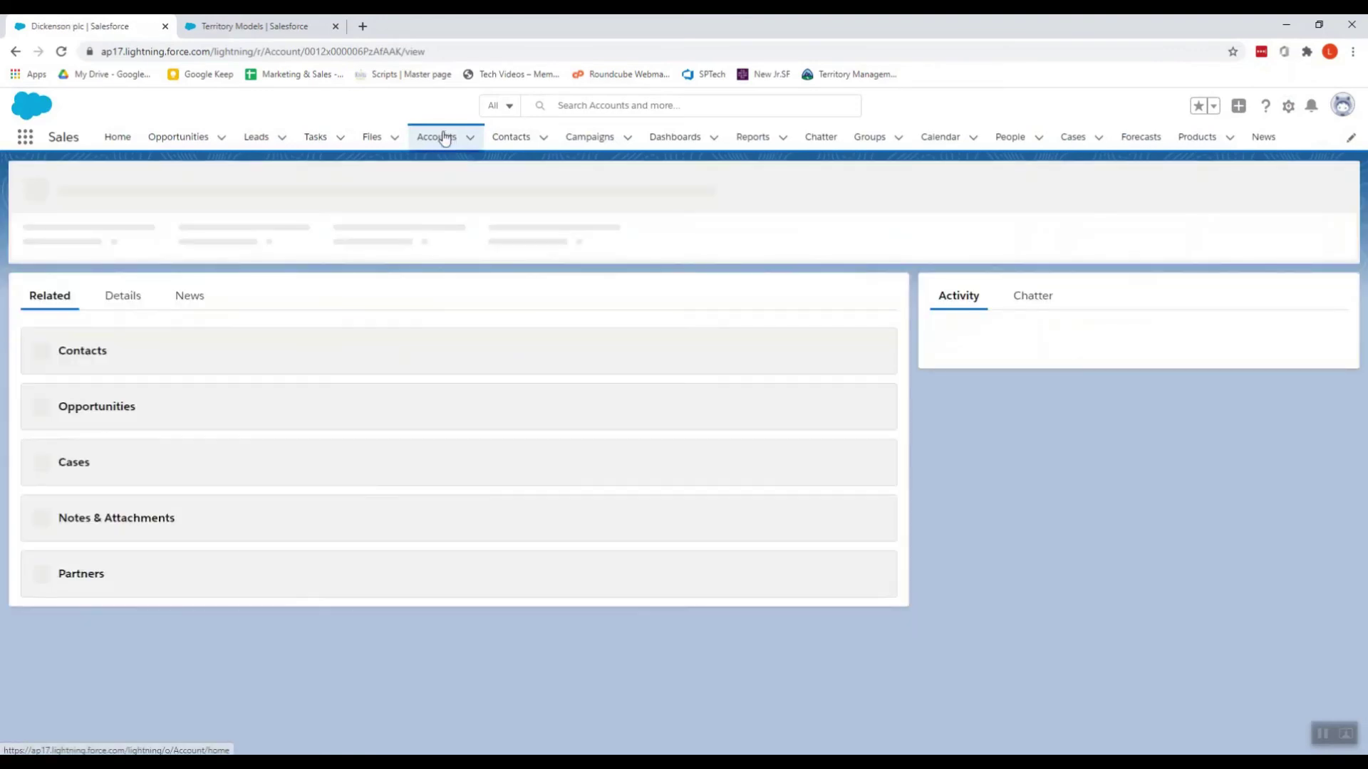
{"action": "left_click", "coordinate": [235, 27]}
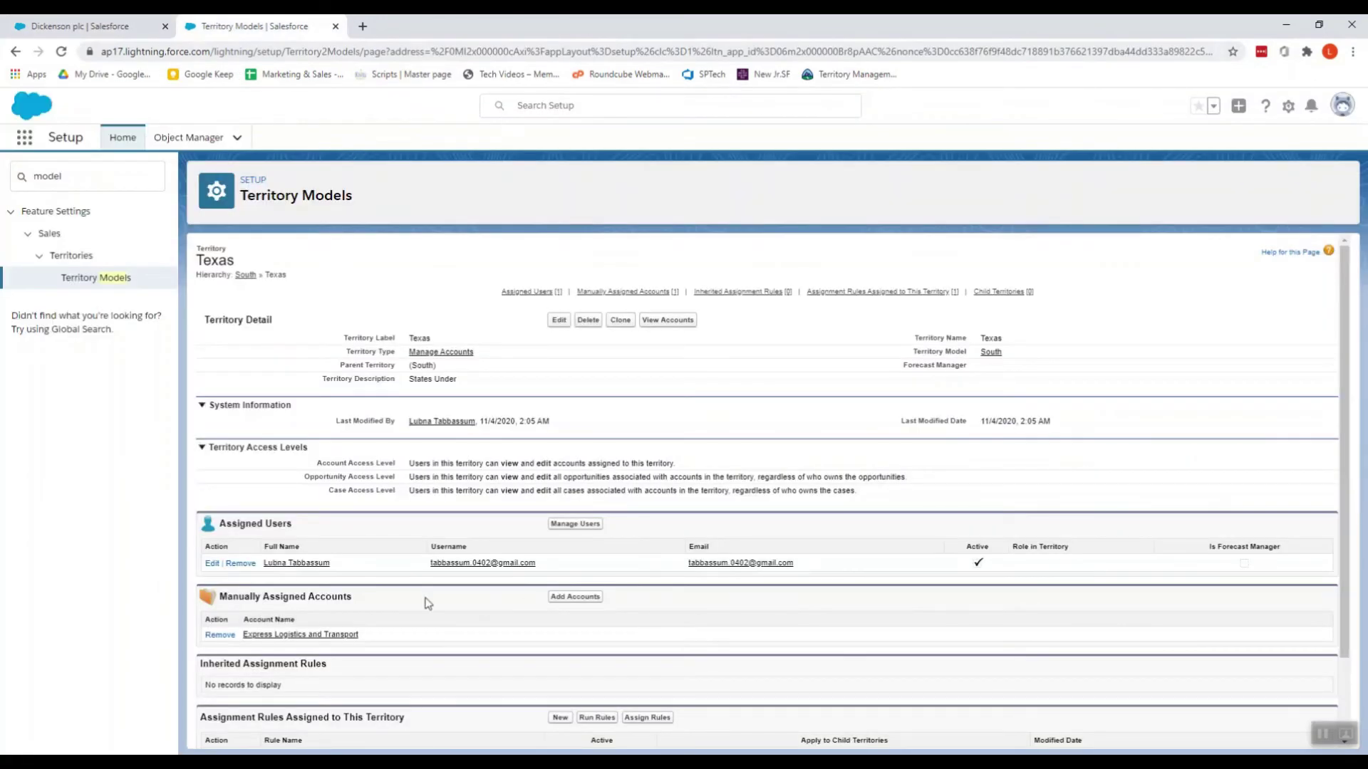
{"action": "left_click", "coordinate": [102, 28]}
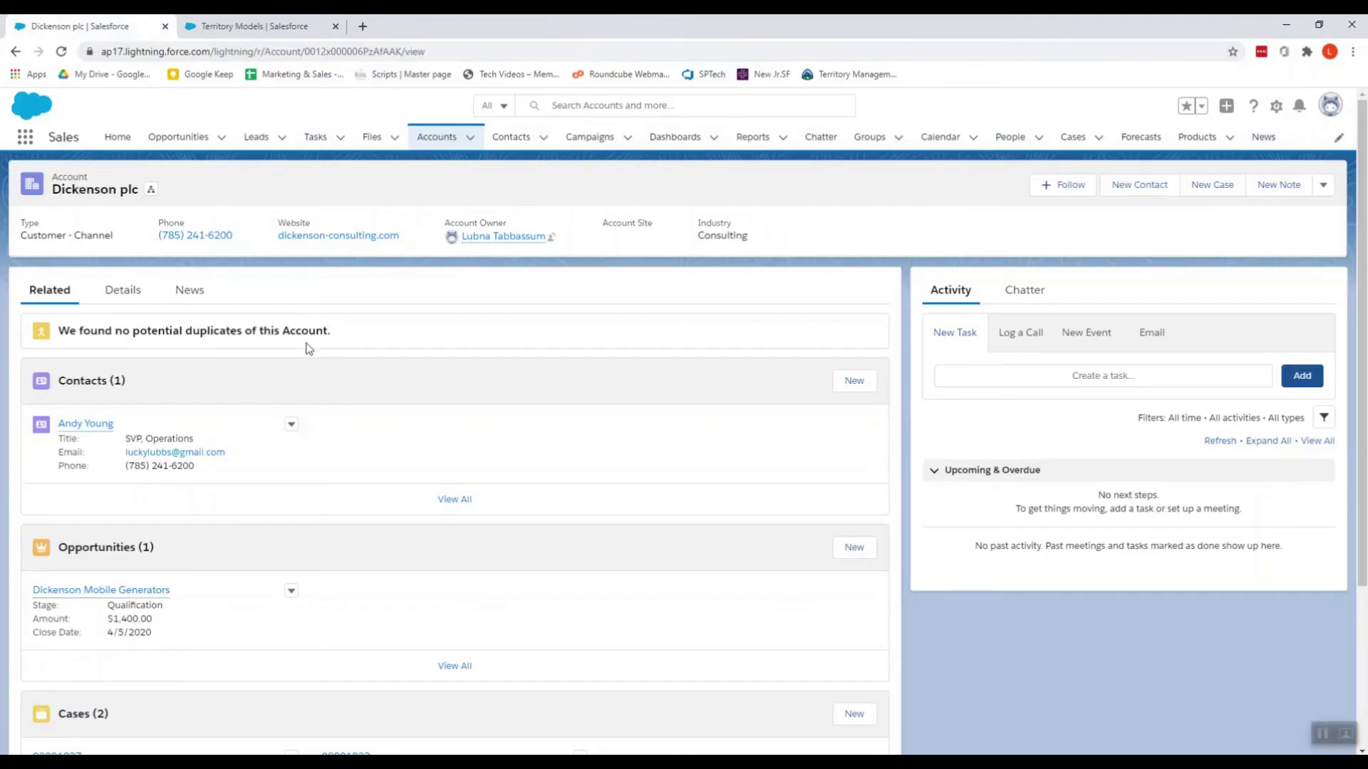
{"action": "scroll", "coordinate": [518, 535], "scroll_direction": "down", "scroll_amount": 3}
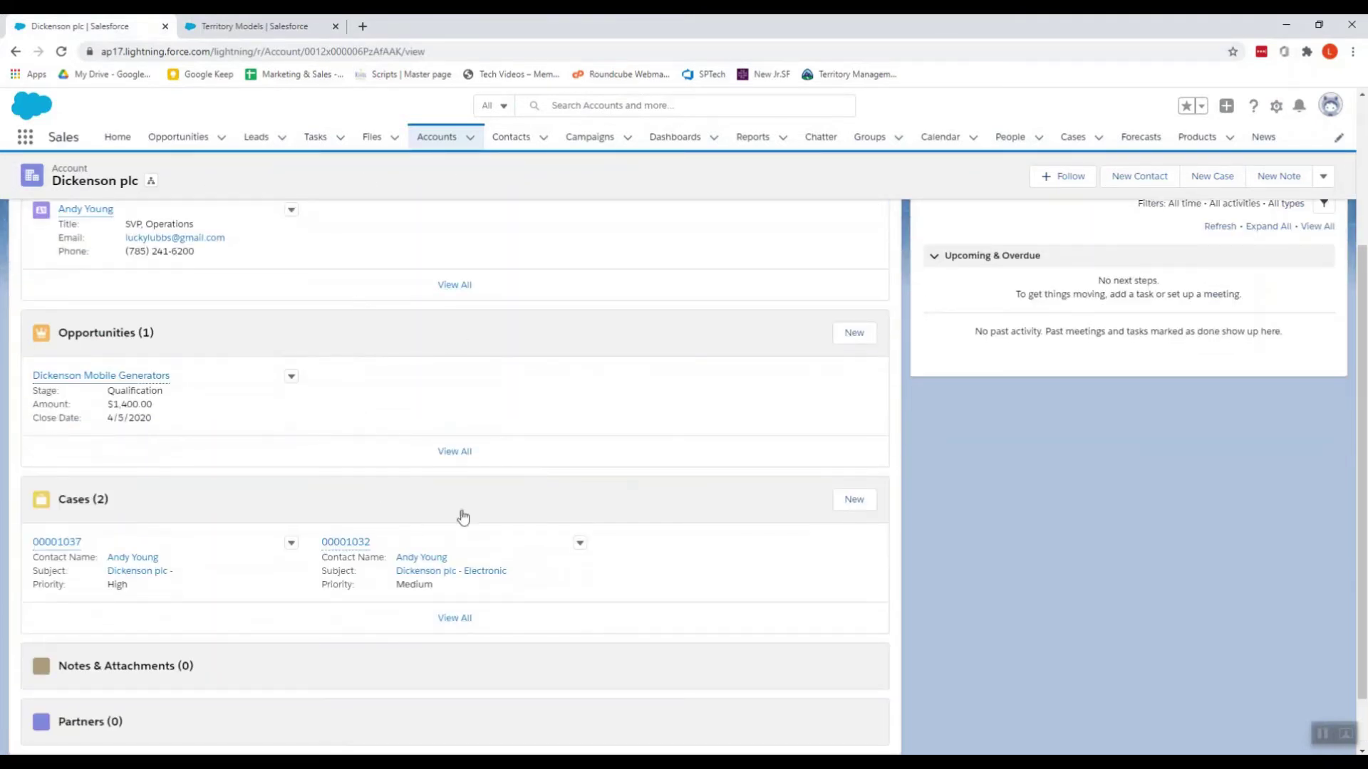
{"action": "scroll", "coordinate": [577, 613], "scroll_direction": "down", "scroll_amount": 1}
{"action": "scroll", "coordinate": [637, 632], "scroll_direction": "up", "scroll_amount": 4}
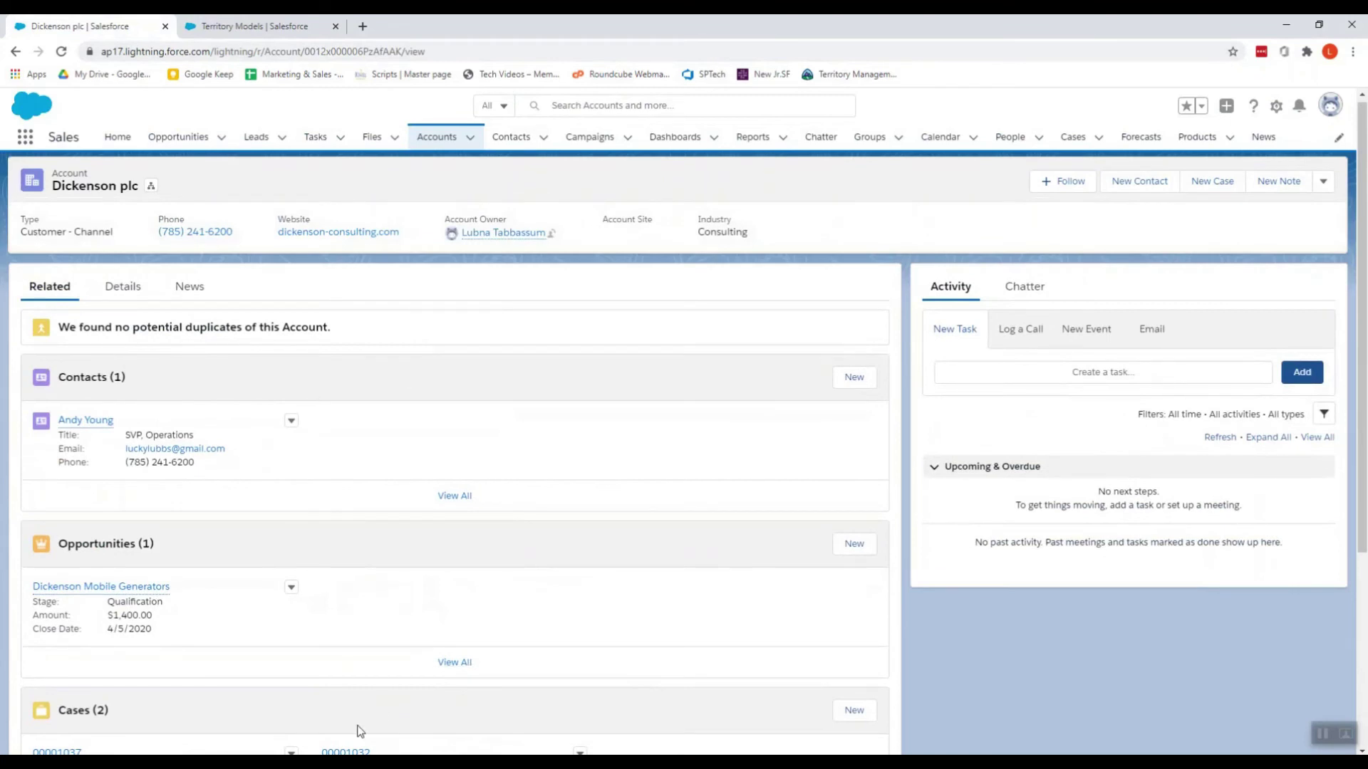
Switch the accounts list view to All Accounts and open Express Logistics and Transport
{"action": "left_click", "coordinate": [435, 138]}
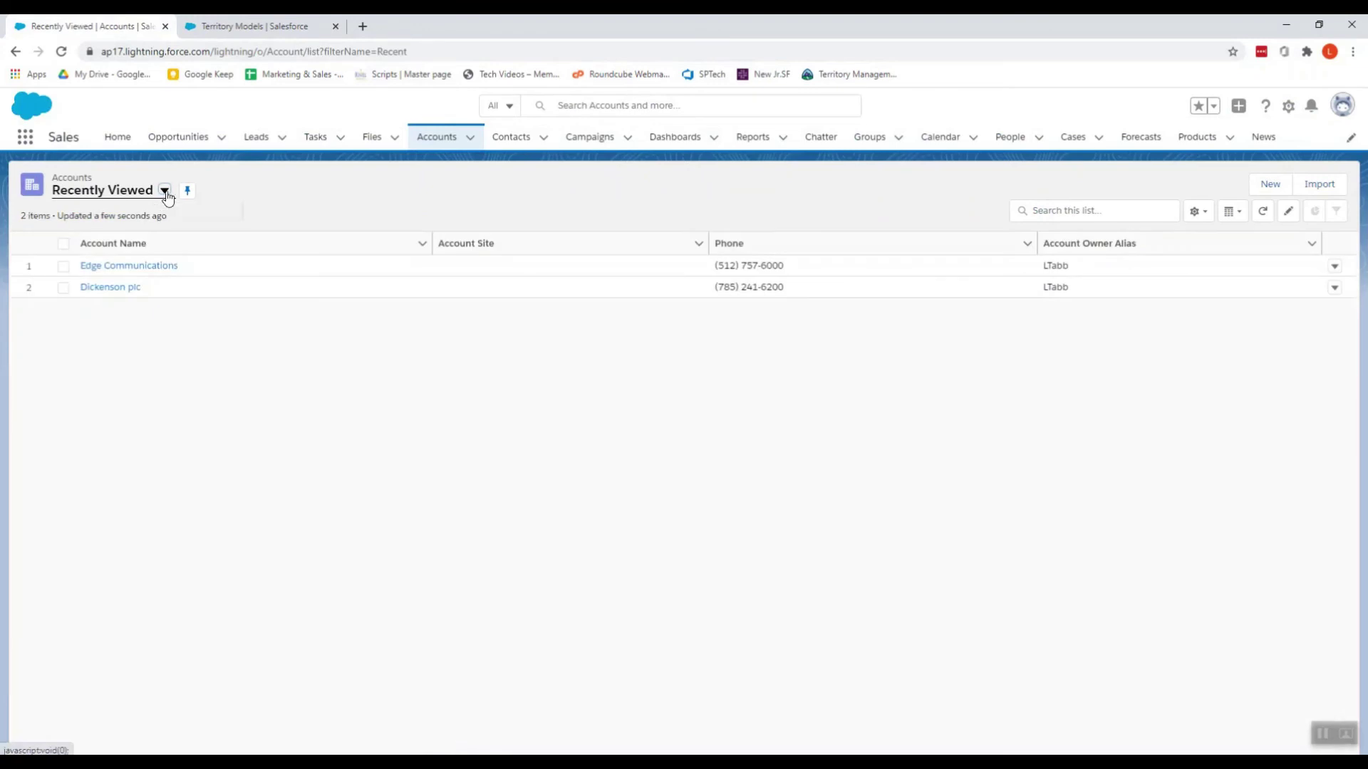
{"action": "left_click", "coordinate": [164, 191]}
{"action": "left_click", "coordinate": [103, 237]}
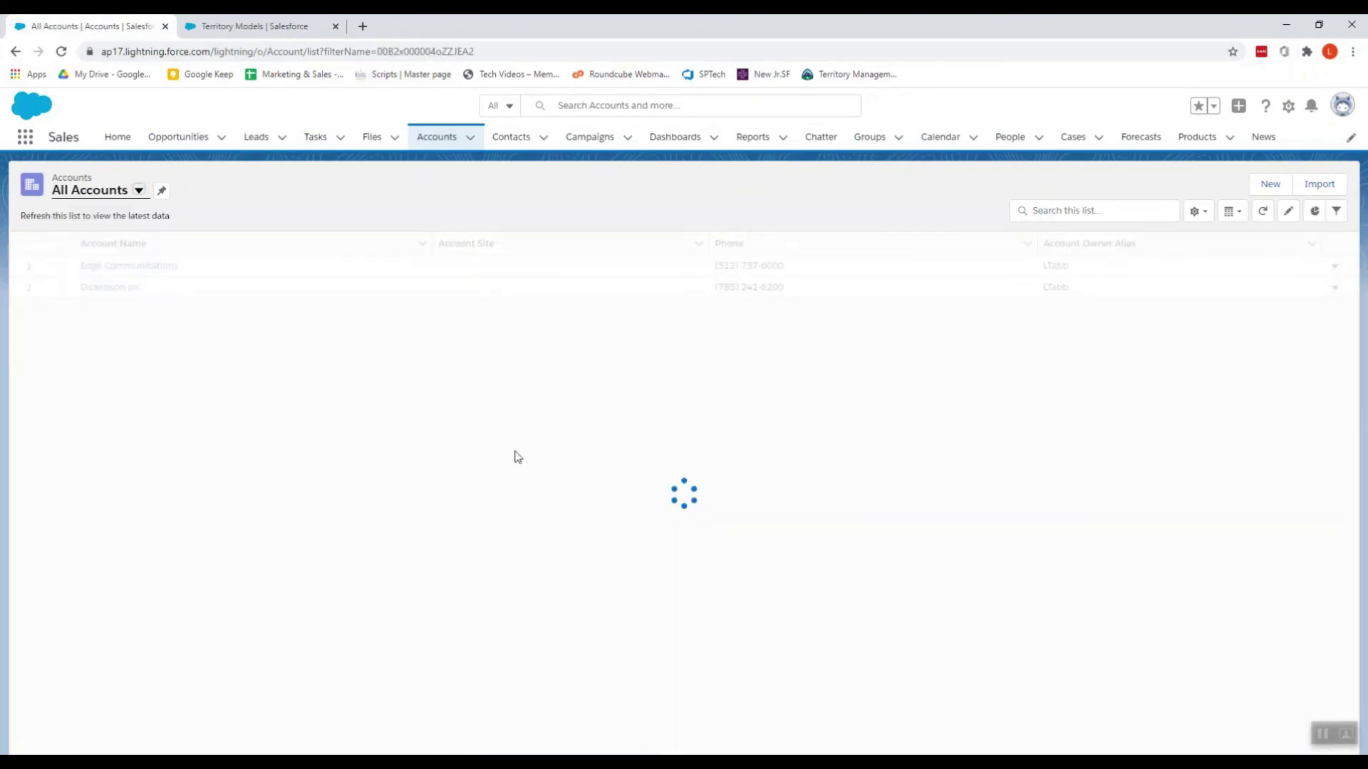
{"action": "left_click", "coordinate": [154, 331]}
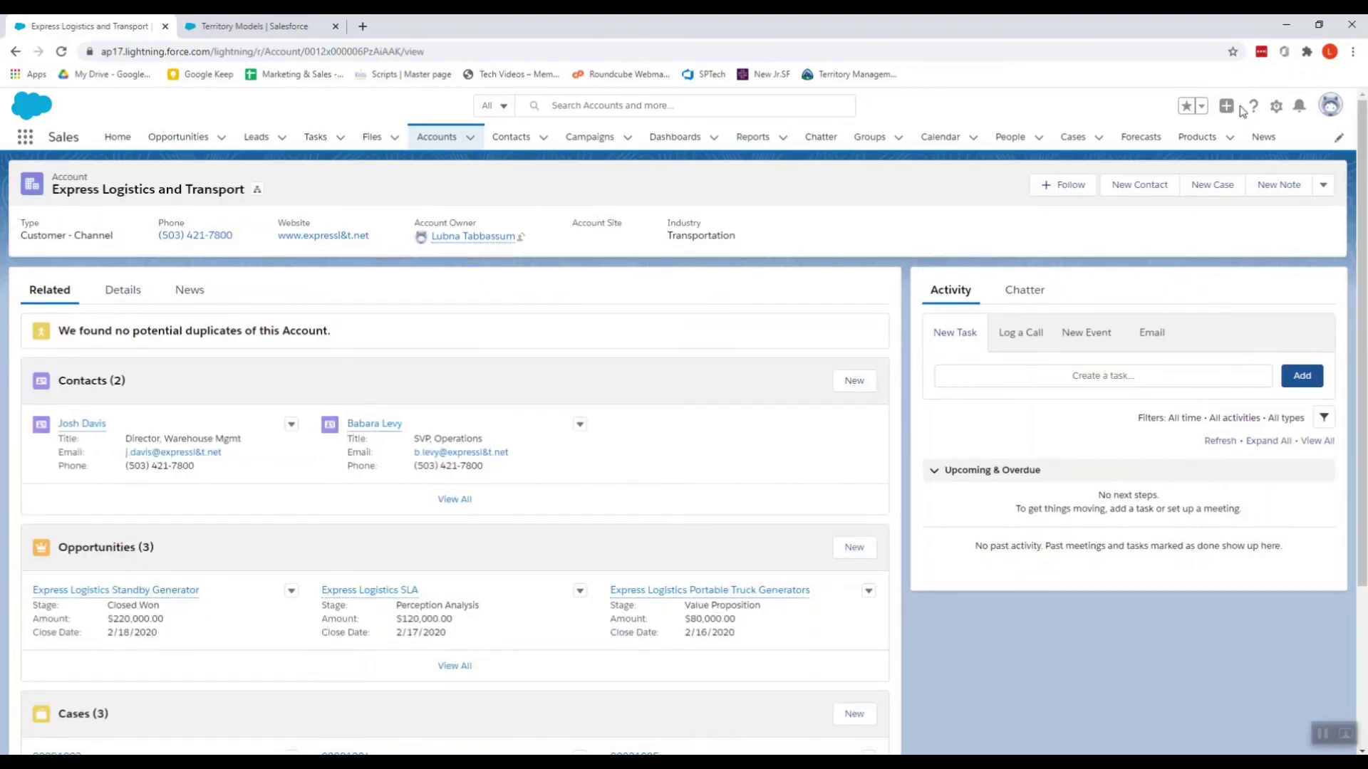
{"action": "left_click", "coordinate": [1276, 108]}
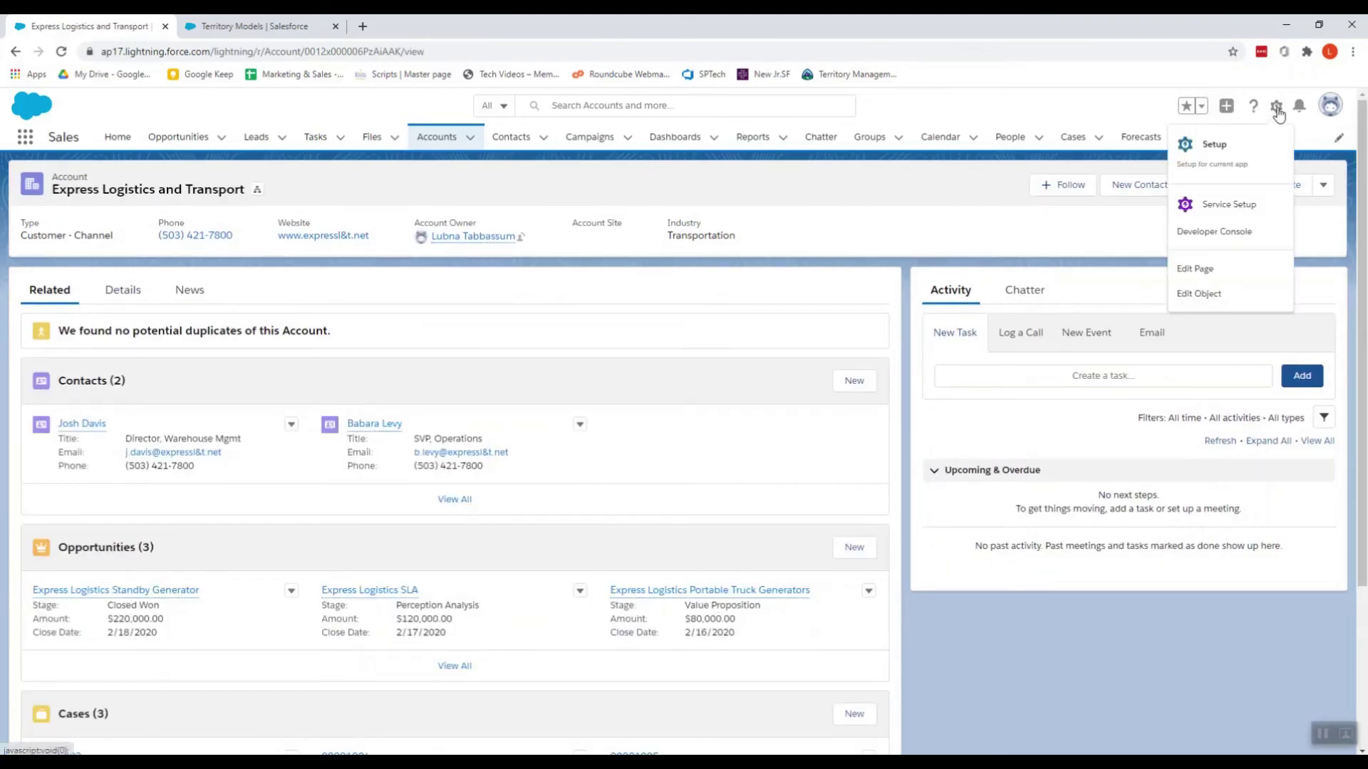
Open the Account Layout from the Account object's page layouts for editing
{"action": "left_click", "coordinate": [1219, 292]}
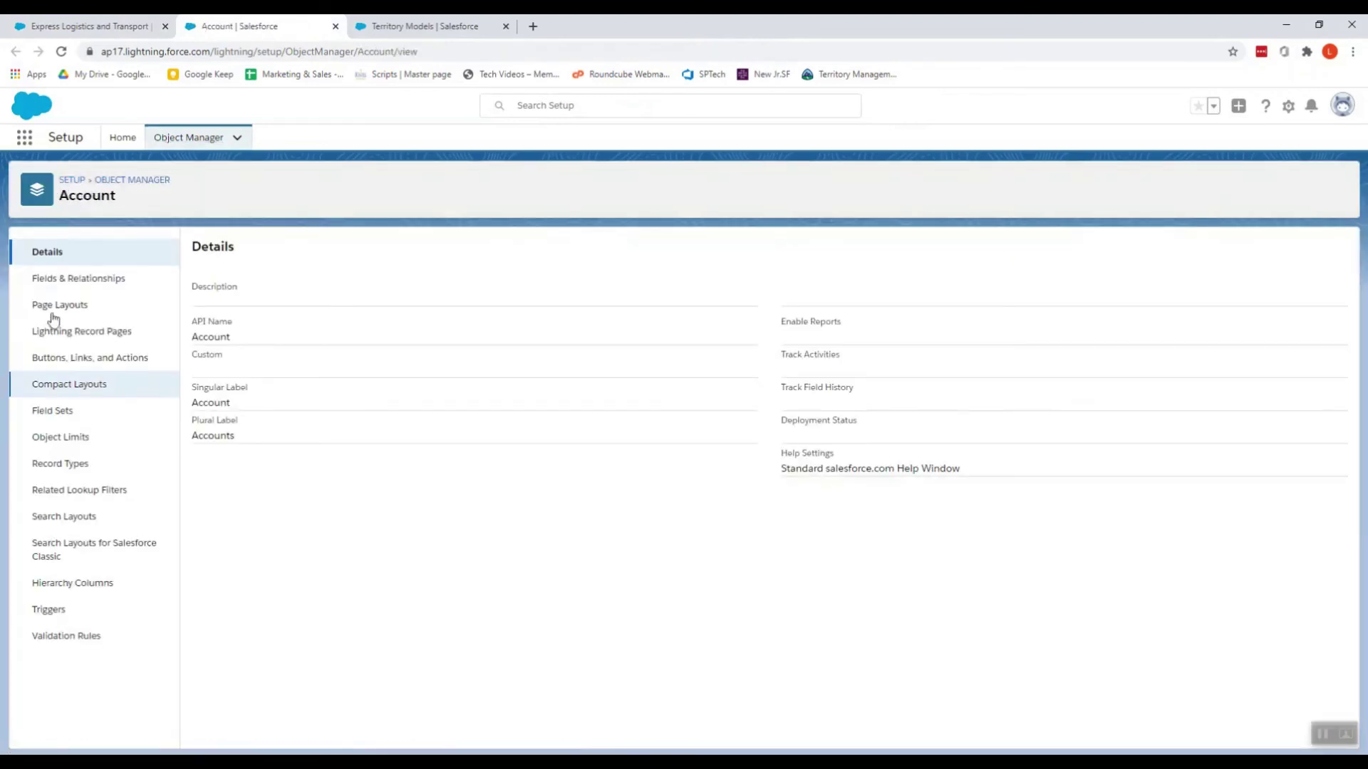
{"action": "left_click", "coordinate": [52, 315]}
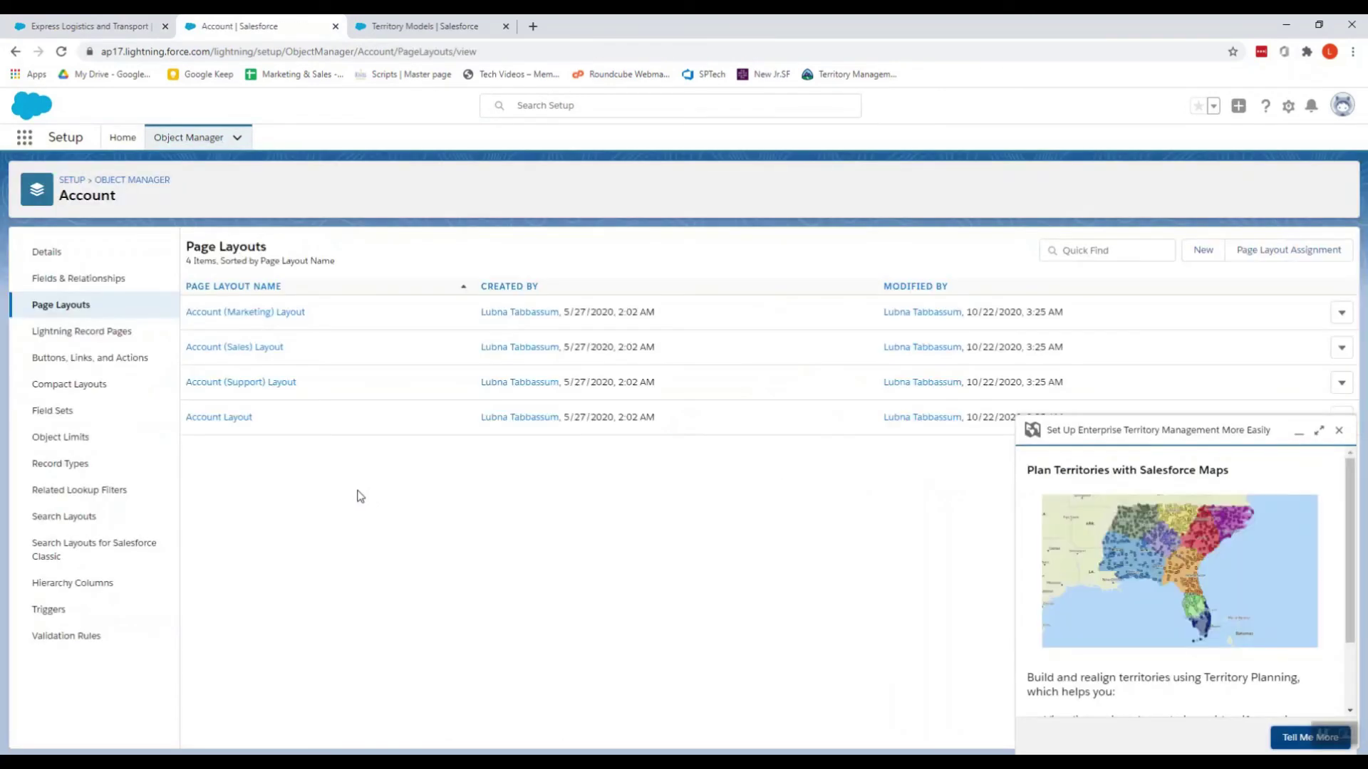
{"action": "left_click", "coordinate": [238, 421]}
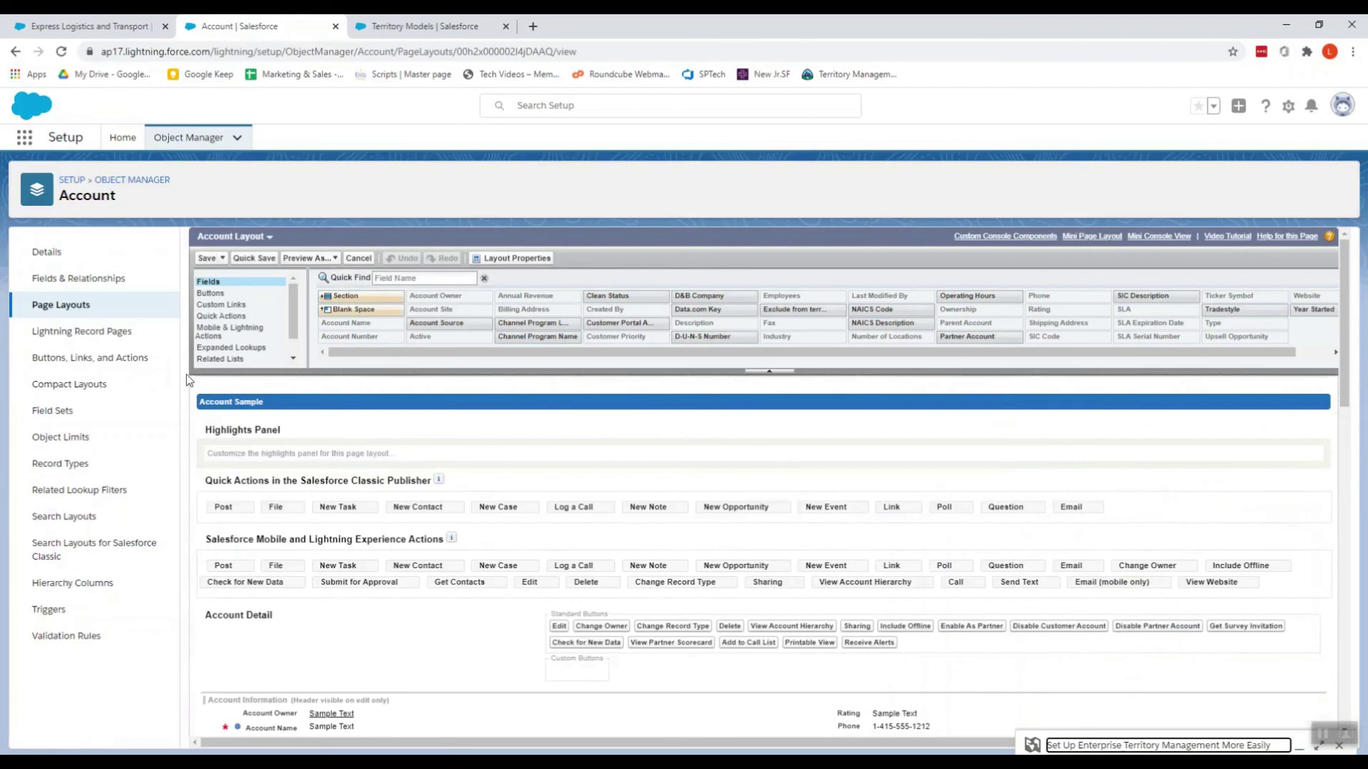
Add Assigned Territories and Users in Assigned Territories under Contacts, saving for all users
{"action": "scroll", "coordinate": [227, 367], "scroll_direction": "down", "scroll_amount": 10}
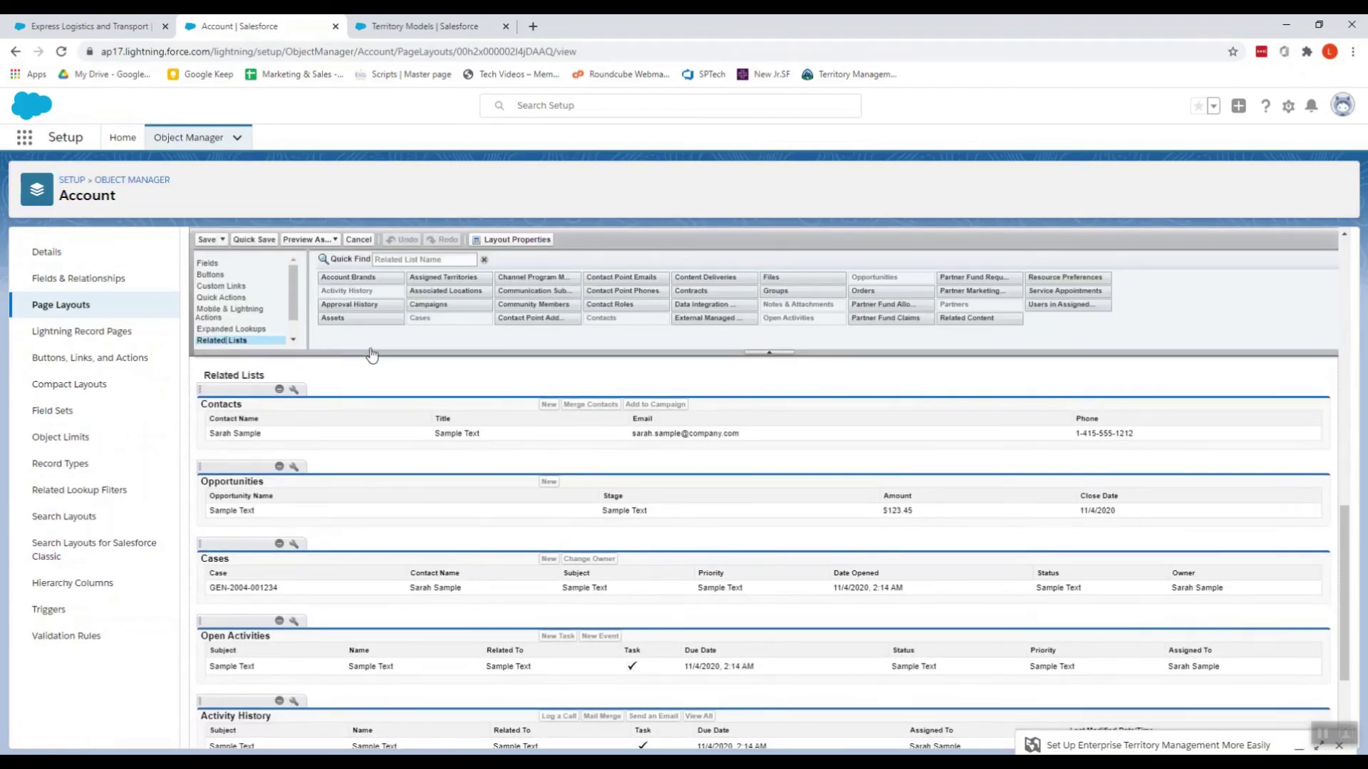
{"action": "left_click_drag", "start_coordinate": [1069, 304], "coordinate": [244, 461]}
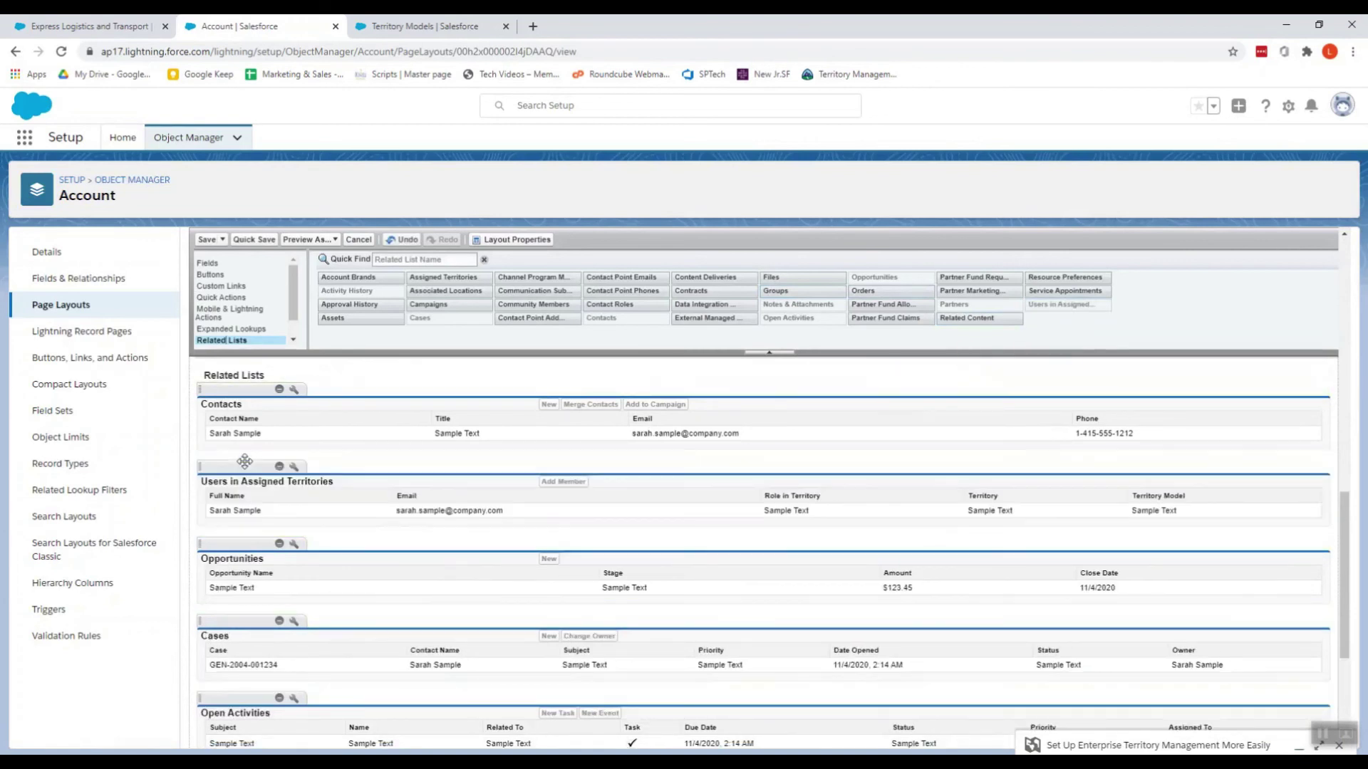
{"action": "left_click_drag", "start_coordinate": [474, 278], "coordinate": [278, 470]}
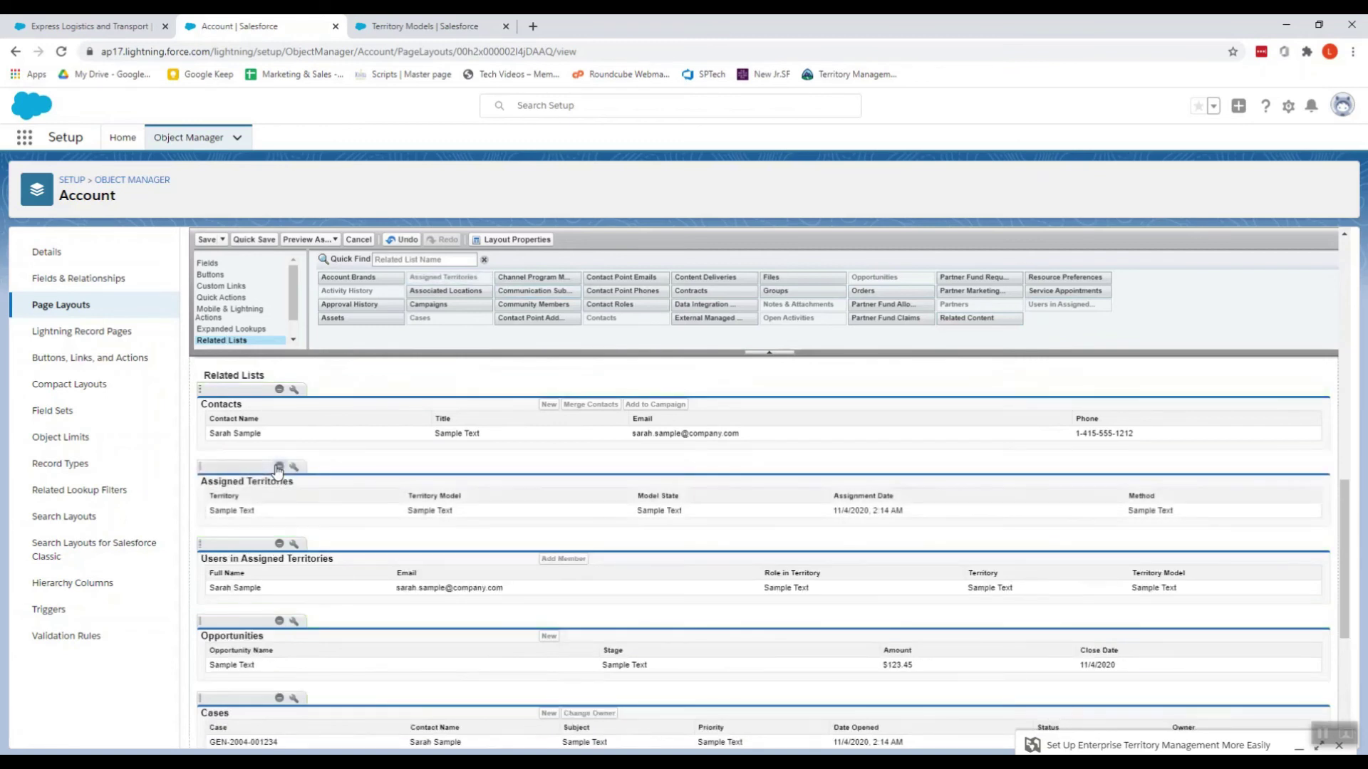
{"action": "left_click", "coordinate": [206, 239]}
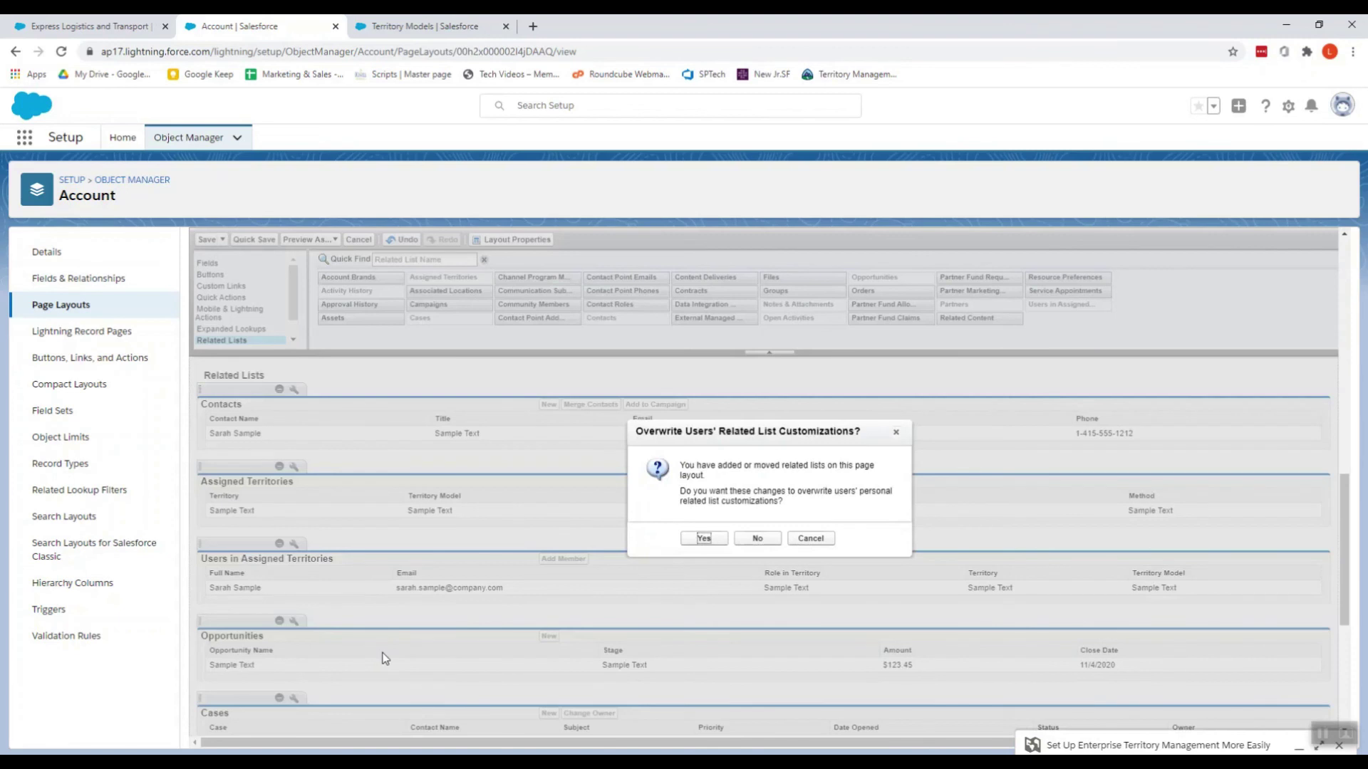
{"action": "left_click", "coordinate": [704, 538]}
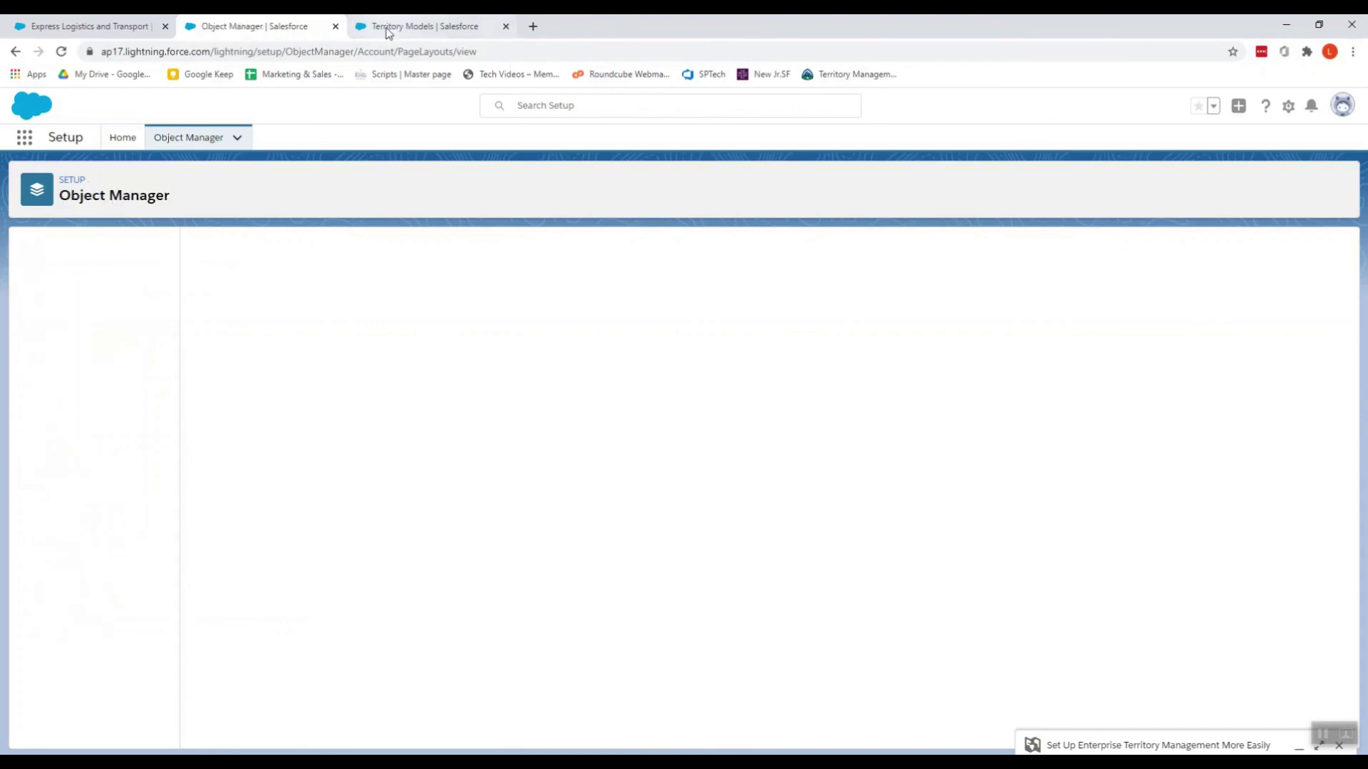
Reload Express Logistics and Transport to show Texas under Assigned Territories and one territory user
{"action": "left_click", "coordinate": [87, 28]}
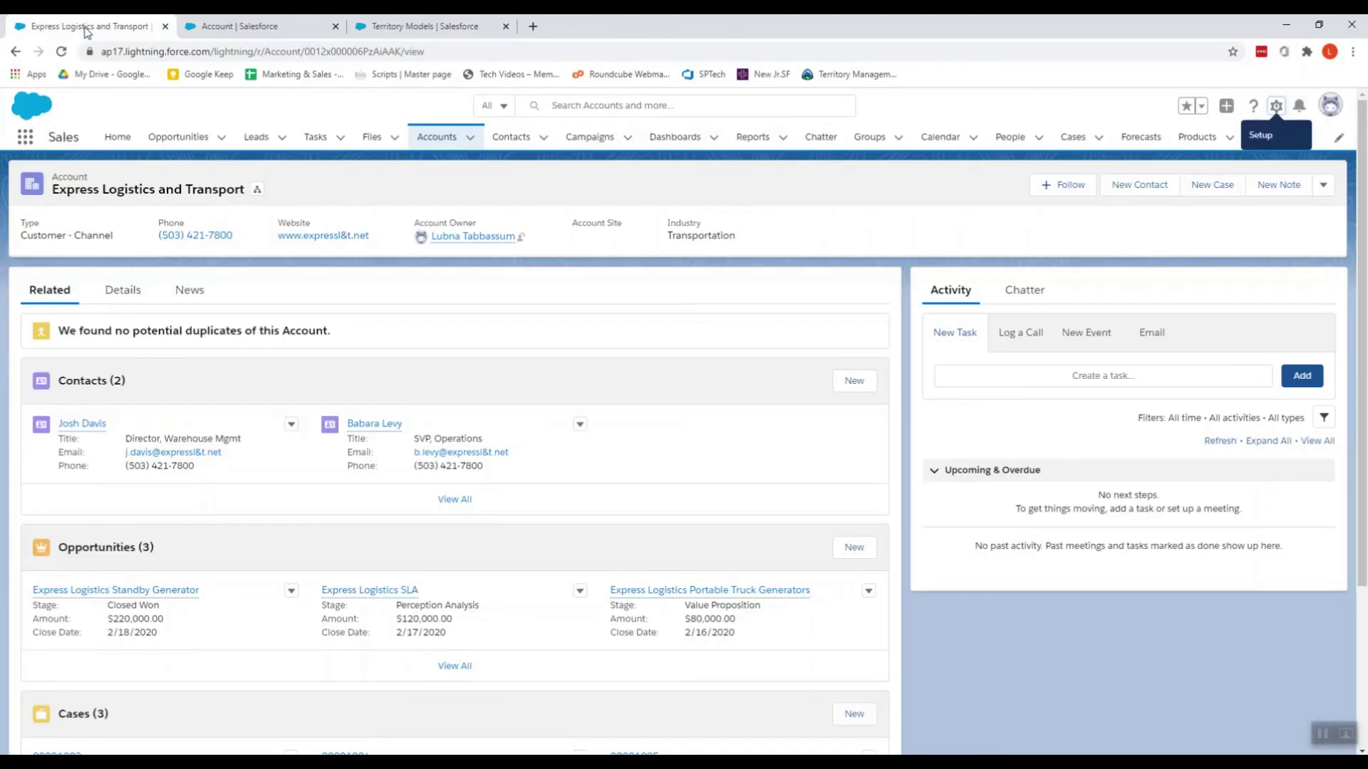
{"action": "left_click", "coordinate": [62, 52]}
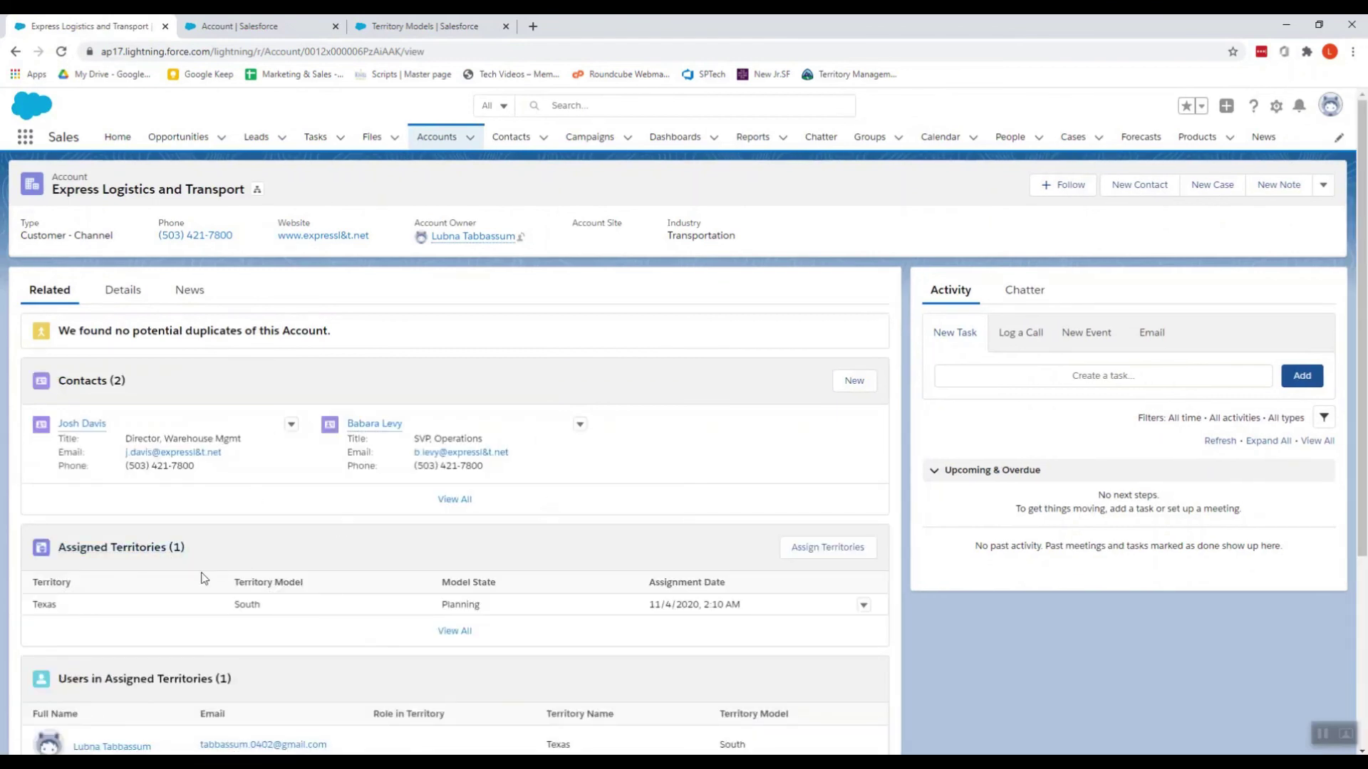
{"action": "scroll", "coordinate": [204, 578], "scroll_direction": "down", "scroll_amount": 1}
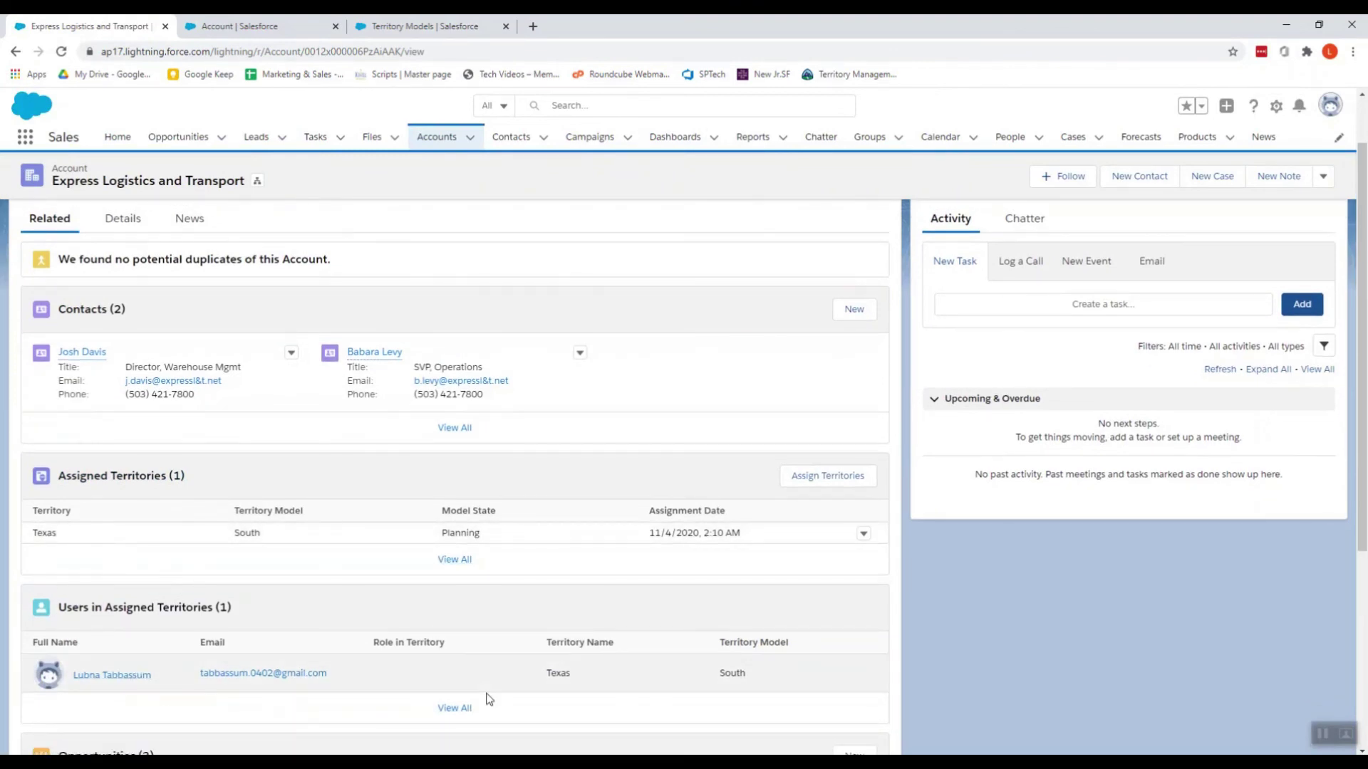
{"action": "scroll", "coordinate": [595, 604], "scroll_direction": "up", "scroll_amount": 1}
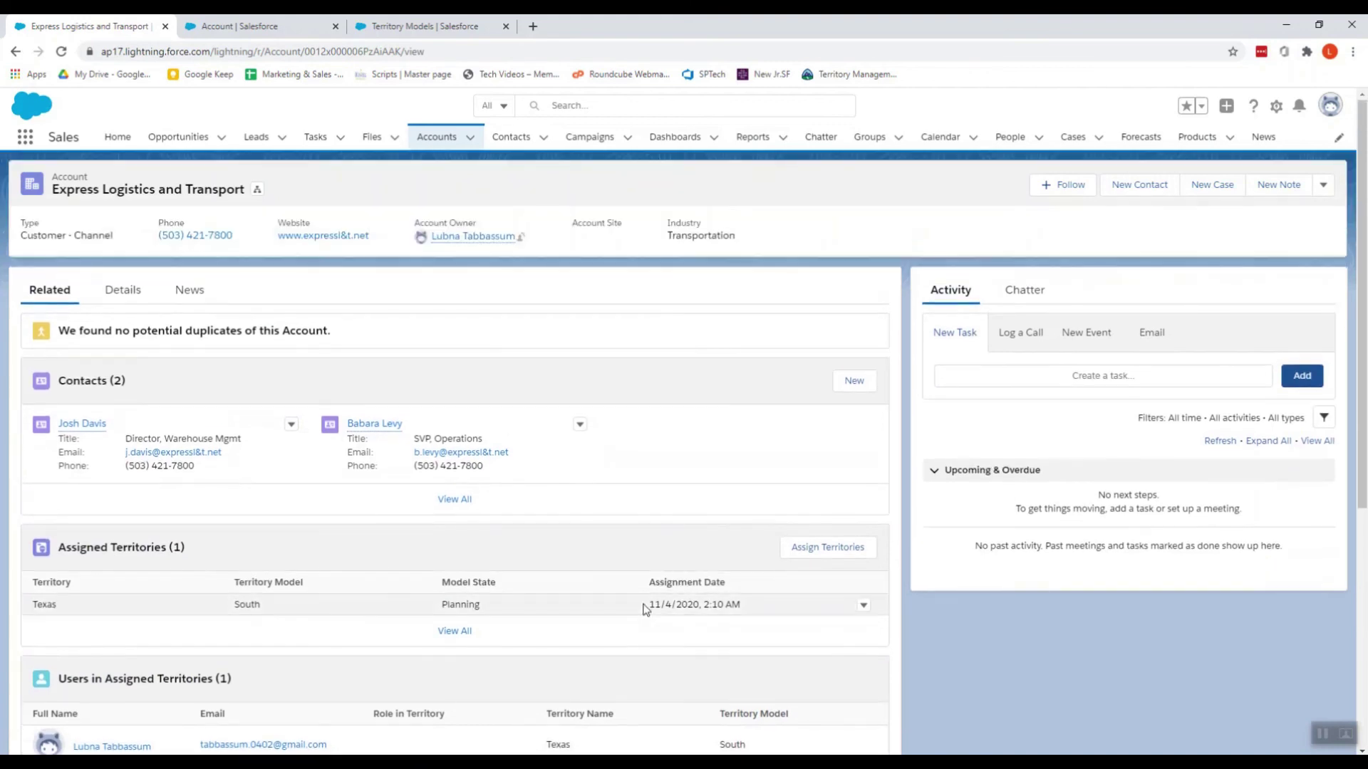